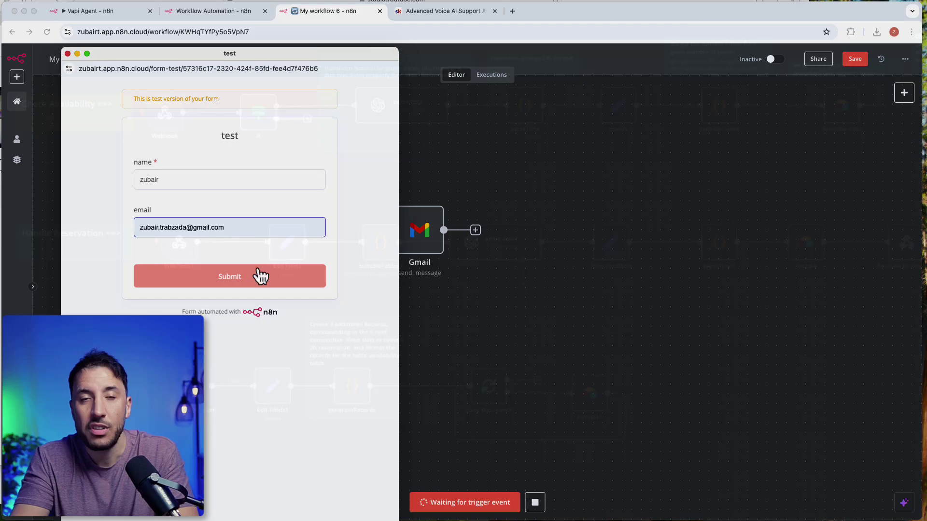
Step: Submit the test signup form and test-run the Gmail thank-you email node on its own
{"action": "left_click", "coordinate": [261, 276]}
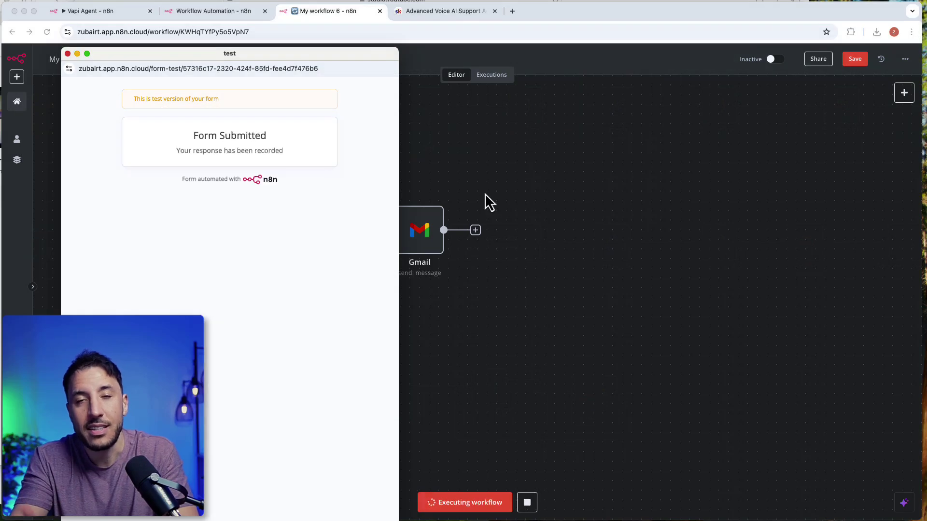
{"action": "left_click", "coordinate": [485, 193]}
{"action": "double_click", "coordinate": [432, 241]}
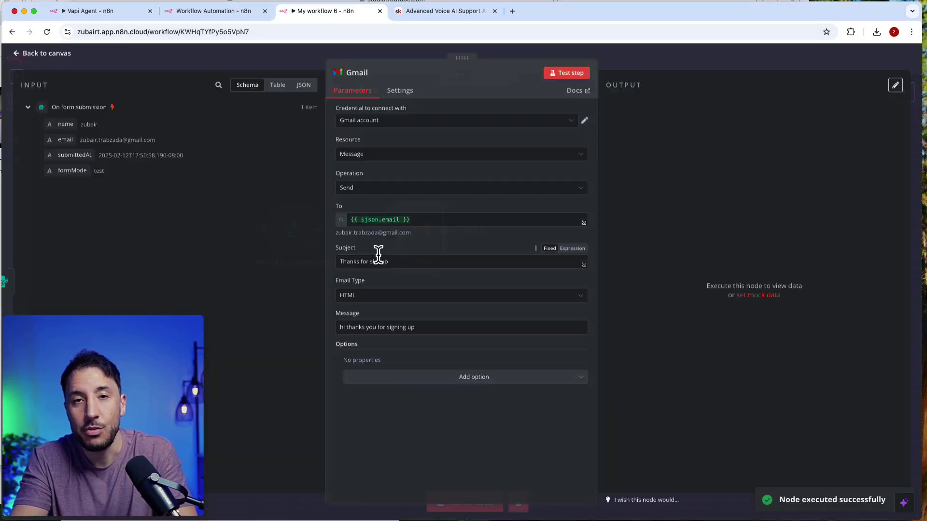
{"action": "left_click", "coordinate": [732, 58]}
{"action": "double_click", "coordinate": [424, 228]}
{"action": "left_click", "coordinate": [568, 74]}
{"action": "left_click", "coordinate": [657, 62]}
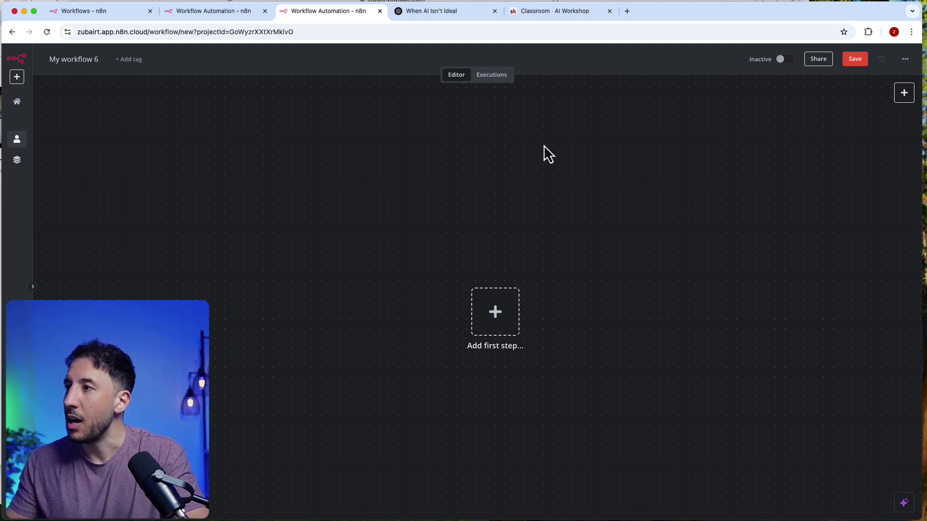
Step: Go to Classroom > Community Automations > Vapi Restaurant Voice AI Agent lesson
{"action": "left_click", "coordinate": [553, 11]}
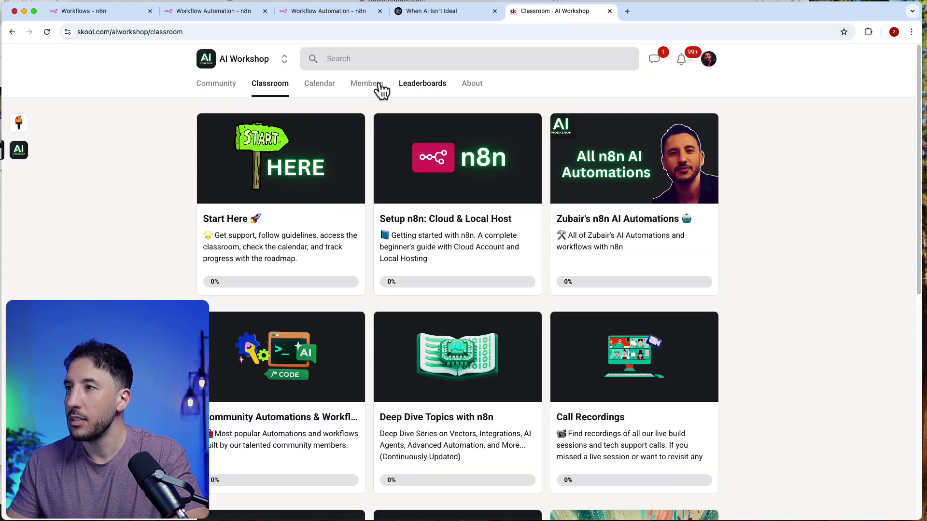
{"action": "scroll", "coordinate": [483, 280], "scroll_direction": "down", "scroll_amount": 2}
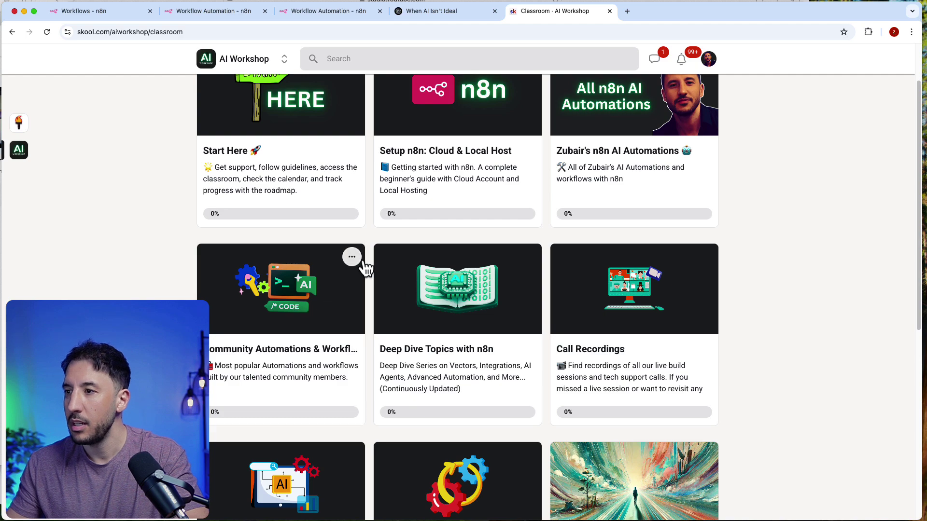
{"action": "left_click", "coordinate": [363, 266]}
{"action": "scroll", "coordinate": [464, 376], "scroll_direction": "down", "scroll_amount": 5}
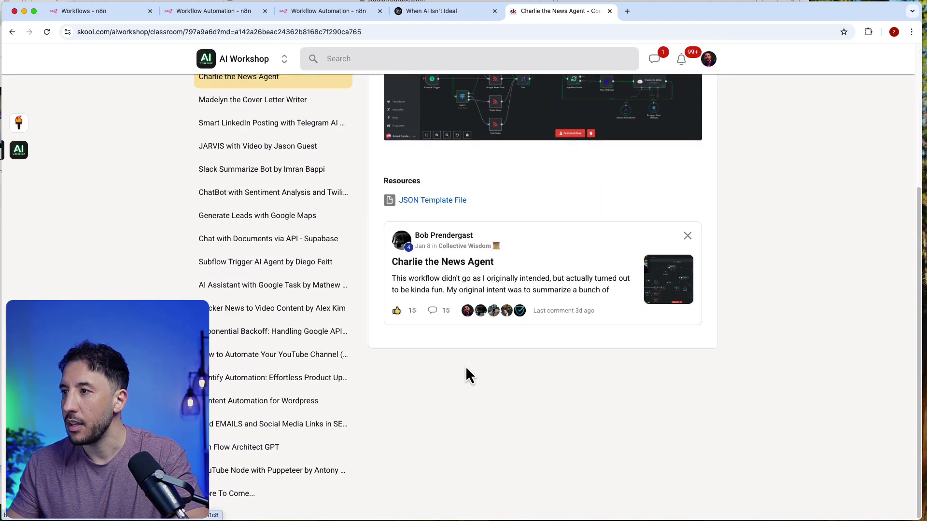
{"action": "scroll", "coordinate": [467, 375], "scroll_direction": "up", "scroll_amount": 5}
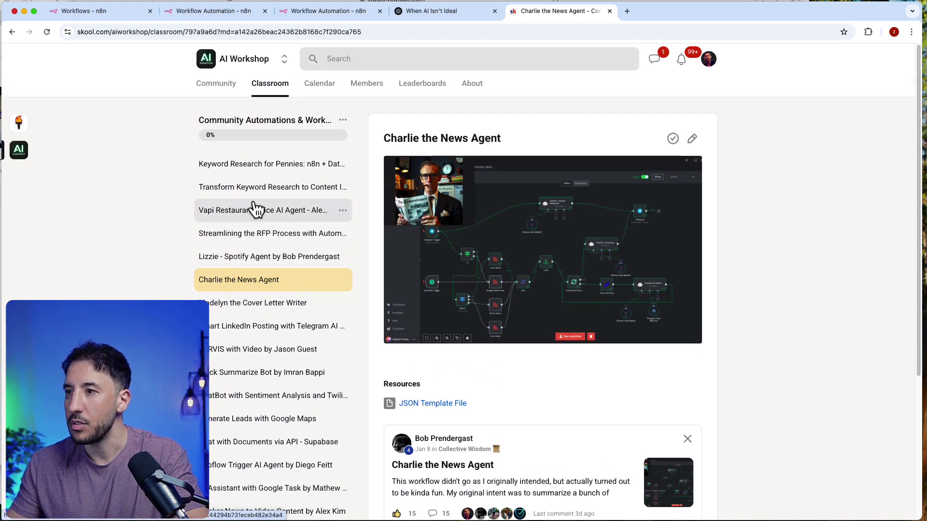
{"action": "left_click", "coordinate": [256, 210]}
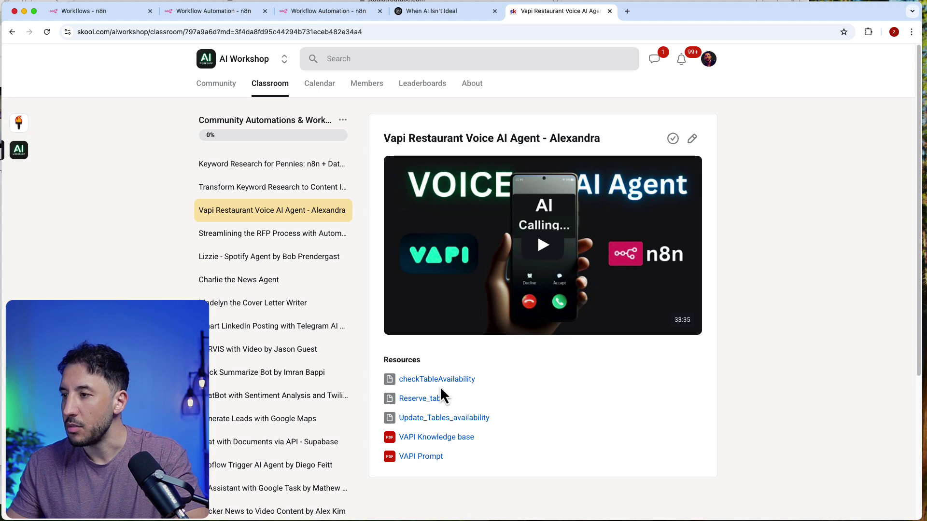
Step: Download the Update_Tables_availability, Reserve_table and checkTableAvailability JSON resource files
{"action": "left_click", "coordinate": [443, 419]}
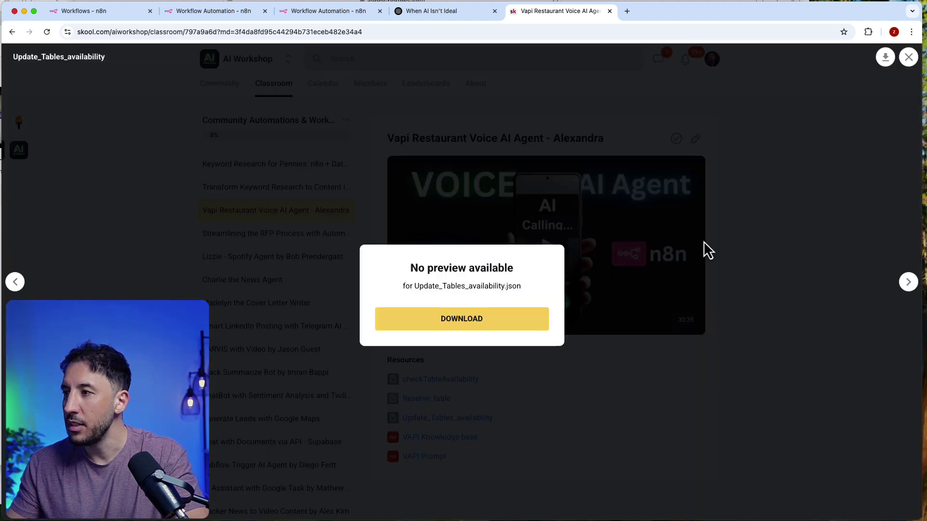
{"action": "left_click", "coordinate": [459, 321]}
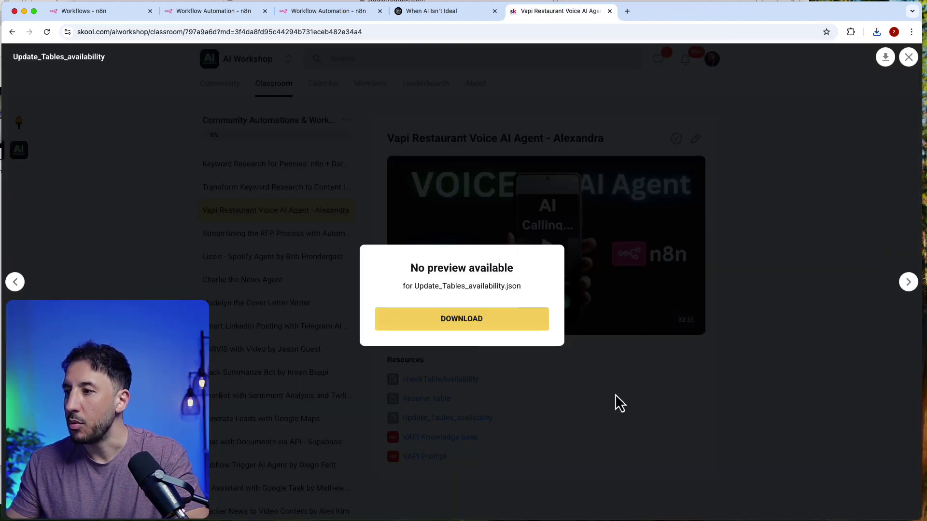
{"action": "left_click", "coordinate": [615, 394]}
{"action": "left_click", "coordinate": [442, 398]}
{"action": "left_click", "coordinate": [476, 319]}
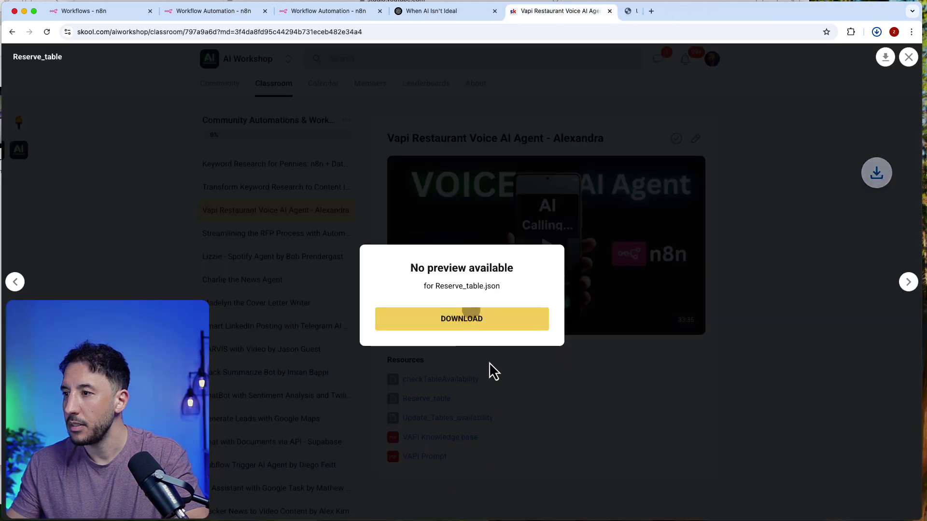
{"action": "left_click", "coordinate": [613, 393]}
{"action": "left_click", "coordinate": [456, 380]}
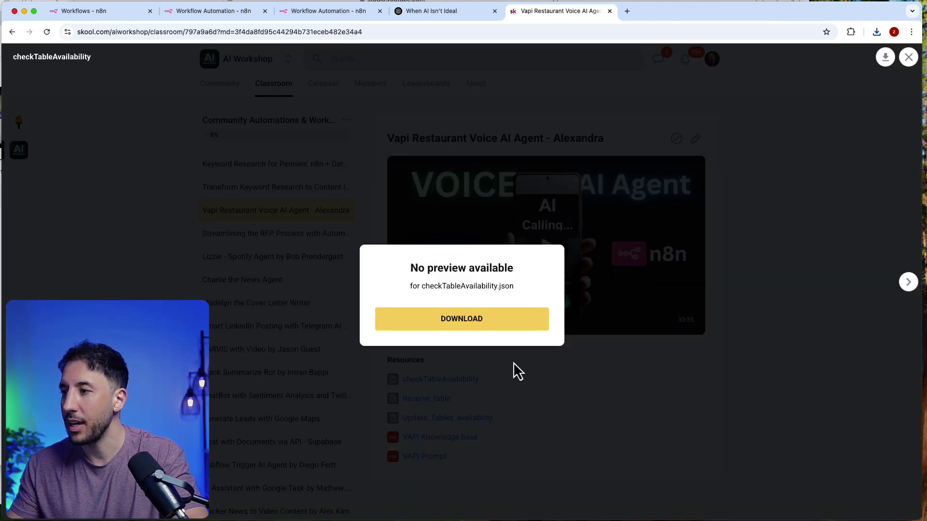
{"action": "left_click", "coordinate": [488, 321]}
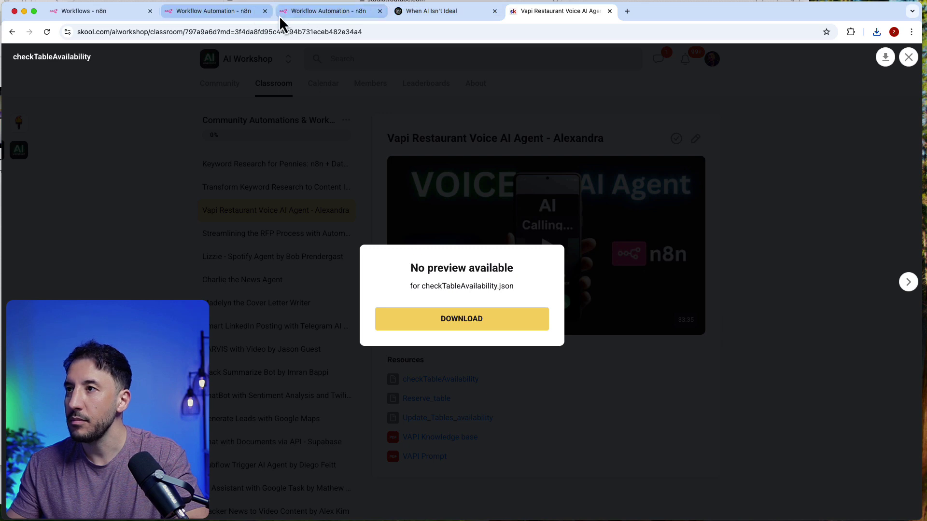
Step: Import the downloaded restaurant workflow JSON into the empty n8n workflow via Import from File
{"action": "left_click", "coordinate": [296, 11]}
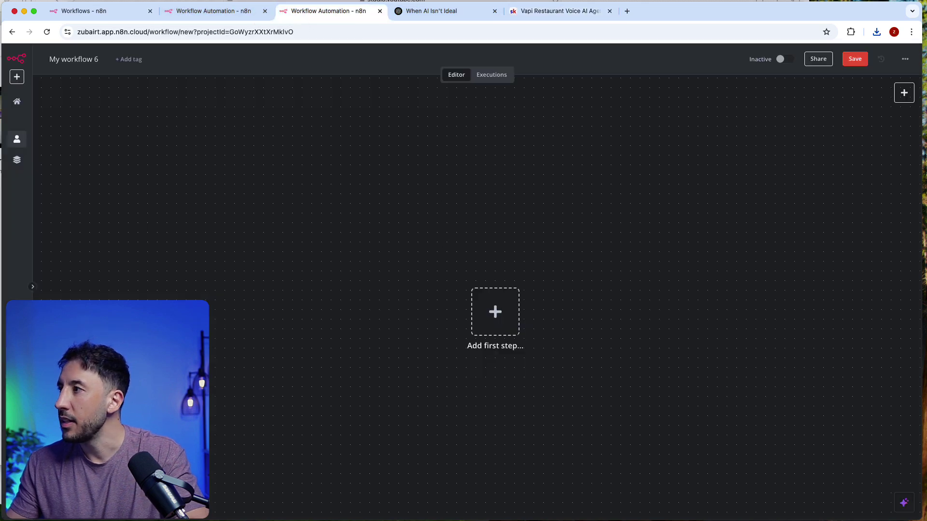
{"action": "left_click", "coordinate": [905, 58]}
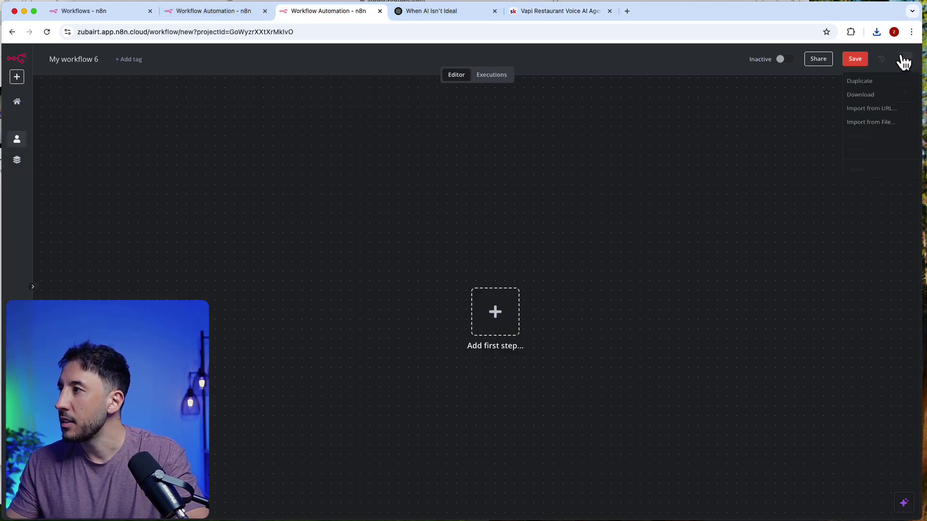
{"action": "left_click", "coordinate": [881, 126]}
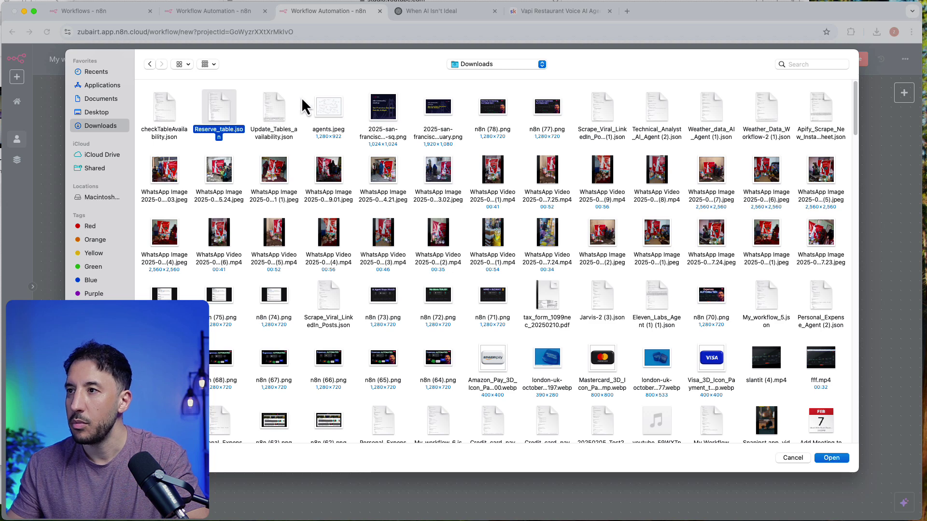
{"action": "double_click", "coordinate": [274, 108]}
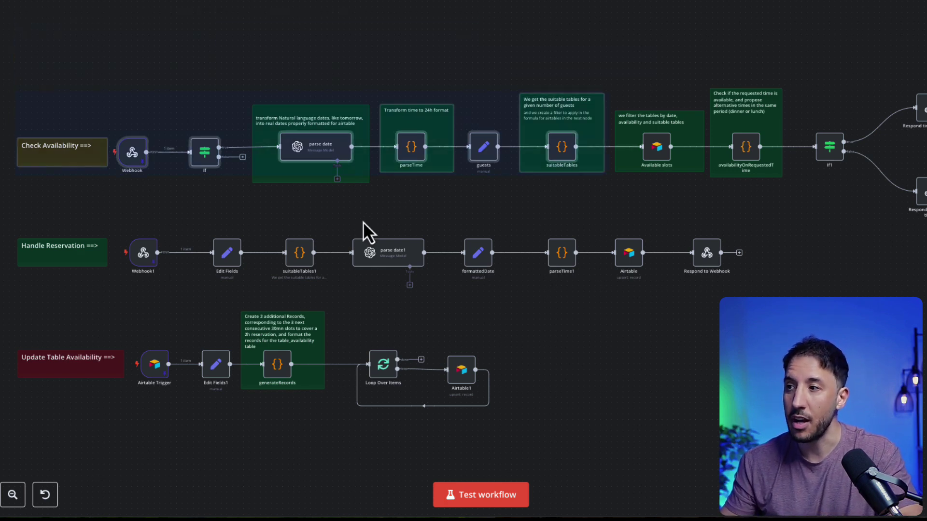
{"action": "key", "text": "plus"}
{"action": "key", "text": "plus"}
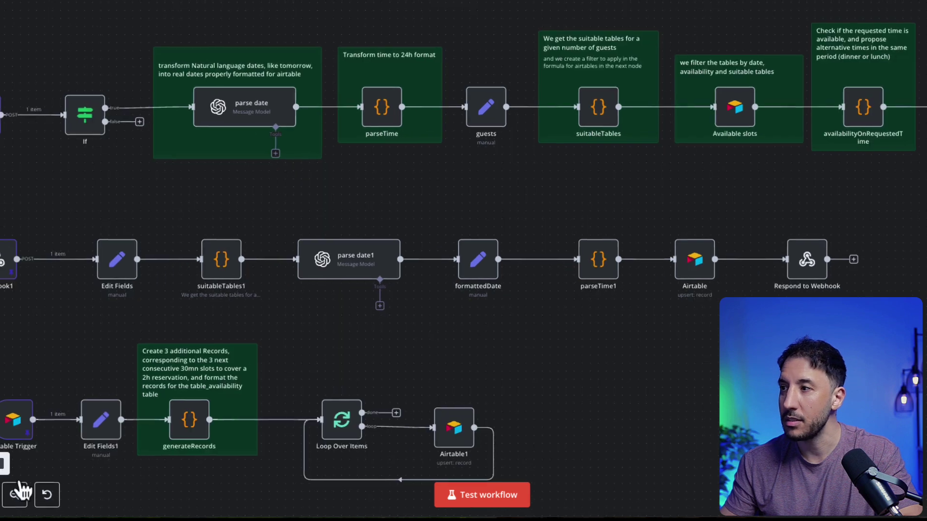
{"action": "left_click", "coordinate": [13, 495]}
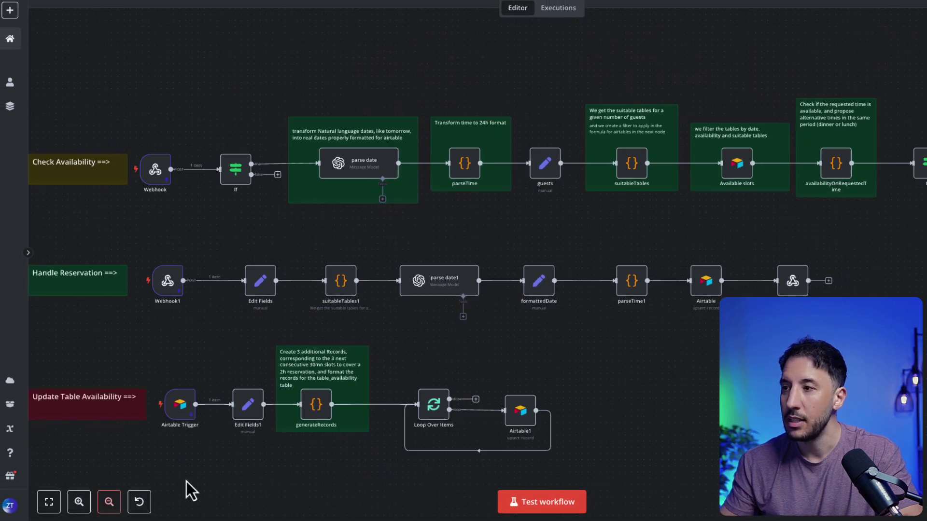
{"action": "left_click_drag", "start_coordinate": [604, 393], "coordinate": [640, 390]}
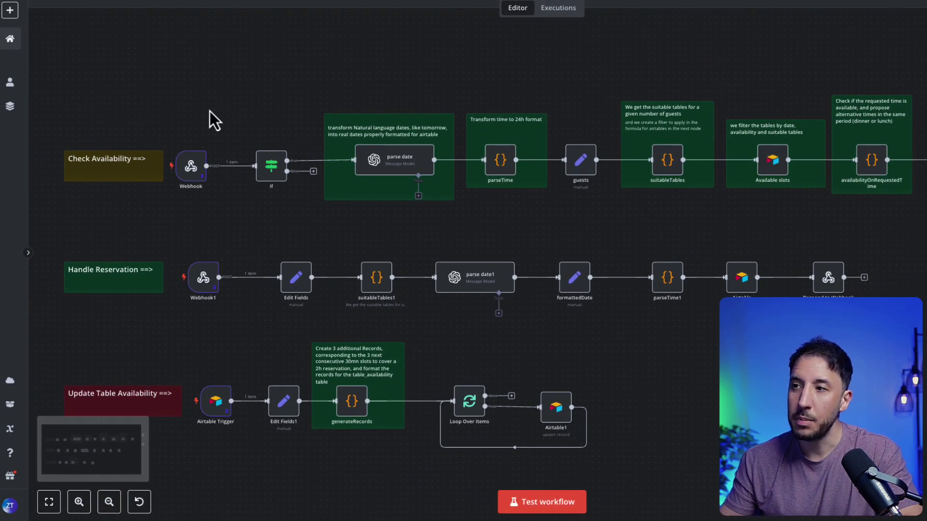
{"action": "left_click_drag", "start_coordinate": [208, 110], "coordinate": [172, 139]}
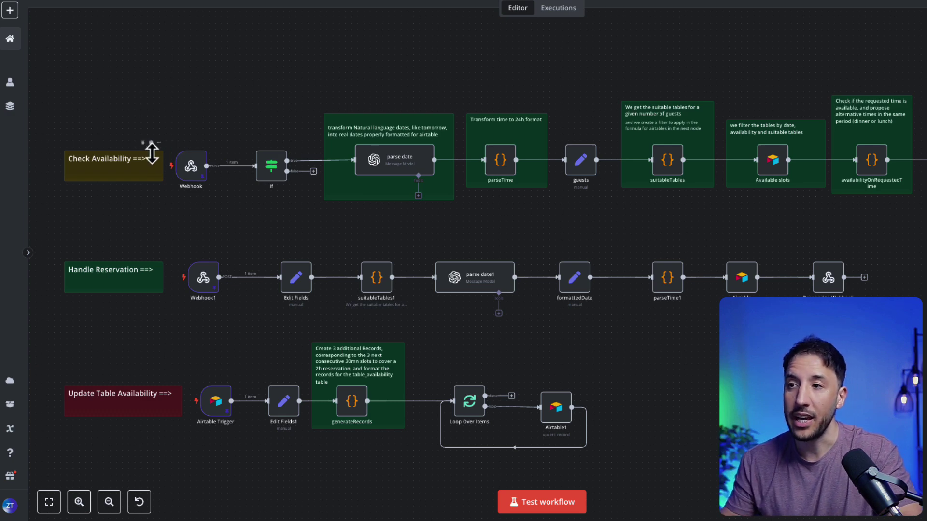
{"action": "mouse_move", "coordinate": [176, 179]}
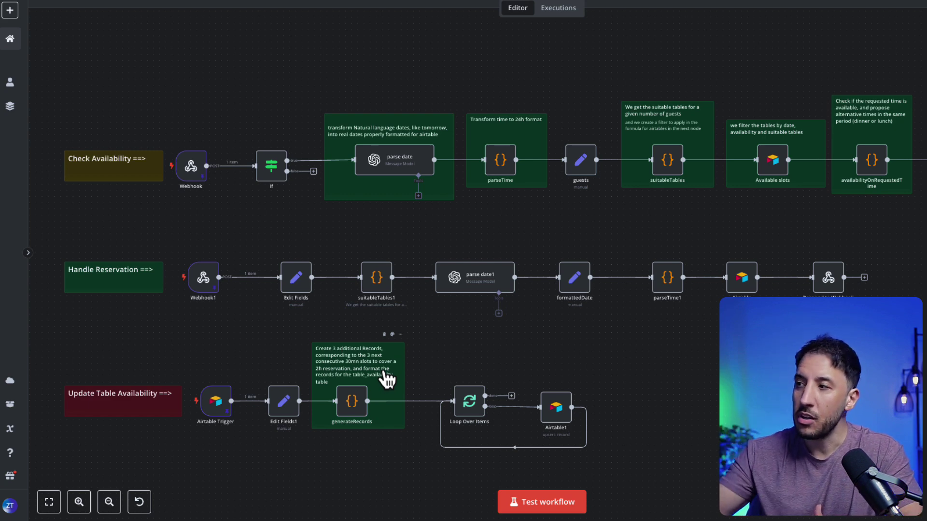
Step: Pan across the imported restaurant workflow canvas to inspect its flows
{"action": "scroll", "coordinate": [672, 314], "scroll_direction": "right", "scroll_amount": 6}
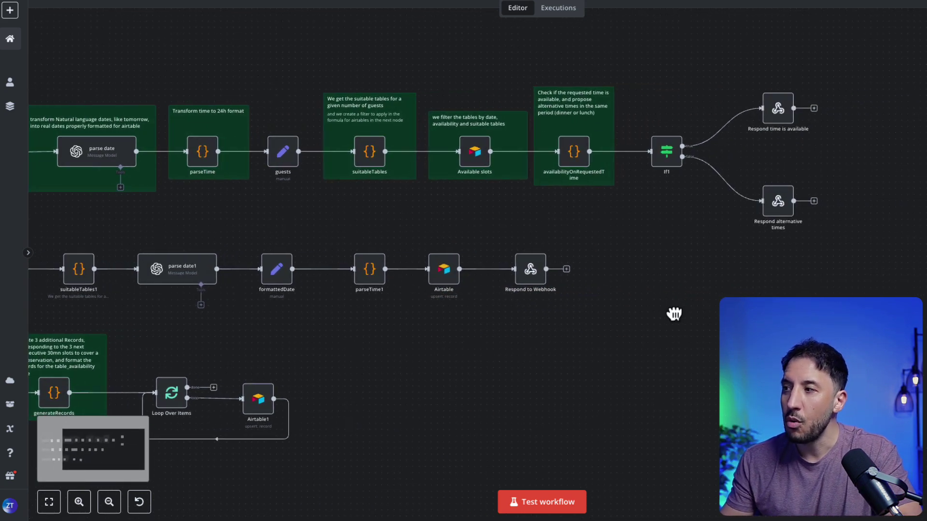
{"action": "scroll", "coordinate": [672, 314], "scroll_direction": "left", "scroll_amount": 6}
{"action": "scroll", "coordinate": [775, 259], "scroll_direction": "left", "scroll_amount": 1}
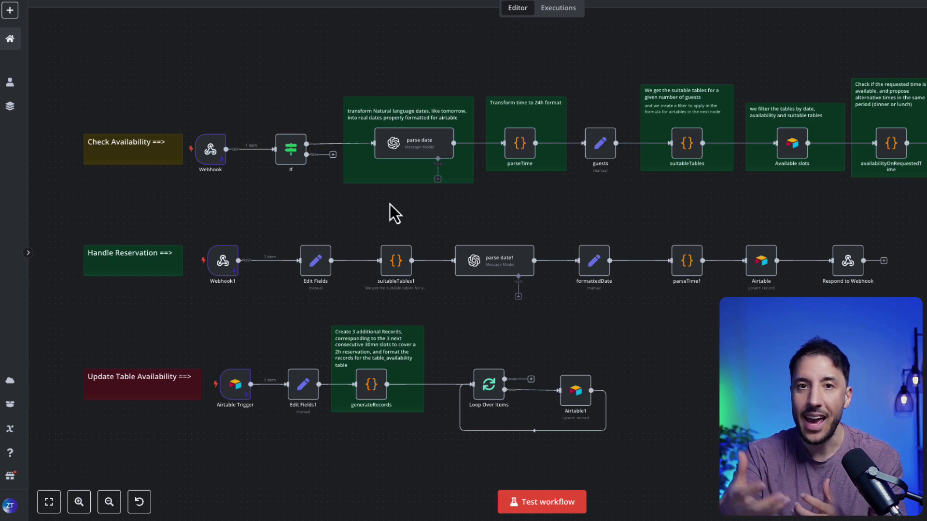
{"action": "scroll", "coordinate": [251, 228], "scroll_direction": "right", "scroll_amount": 1}
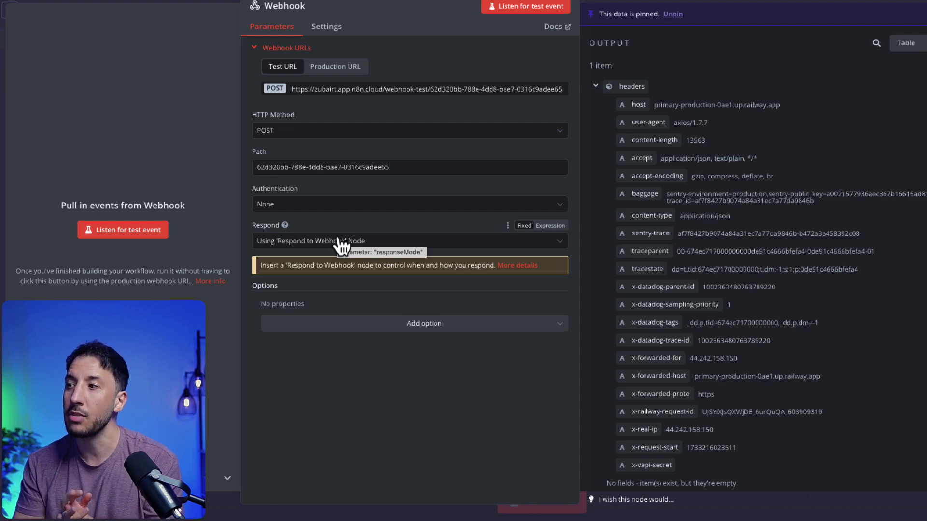
Step: Scroll through the Webhook's checkTableAvailability output data, then go back to the canvas
{"action": "scroll", "coordinate": [667, 325], "scroll_direction": "down", "scroll_amount": 10}
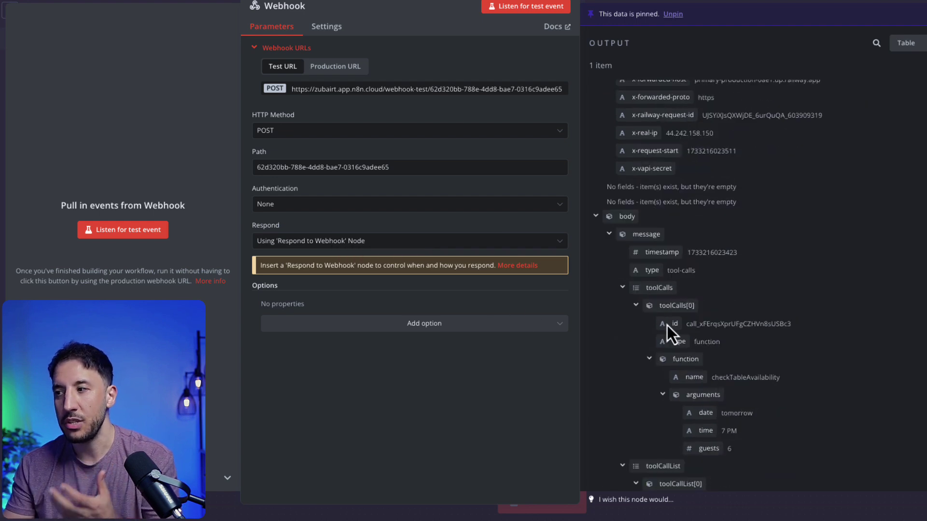
{"action": "scroll", "coordinate": [667, 325], "scroll_direction": "down", "scroll_amount": 4}
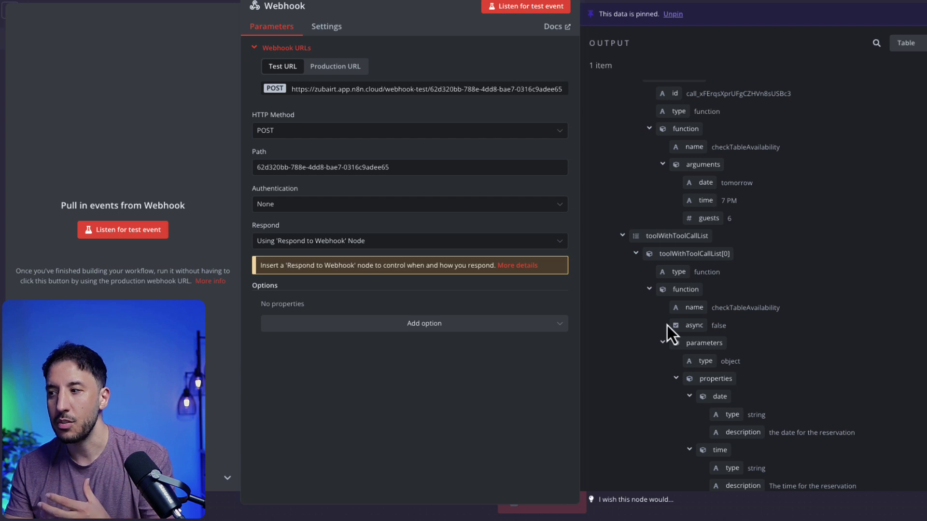
{"action": "scroll", "coordinate": [667, 325], "scroll_direction": "down", "scroll_amount": 3}
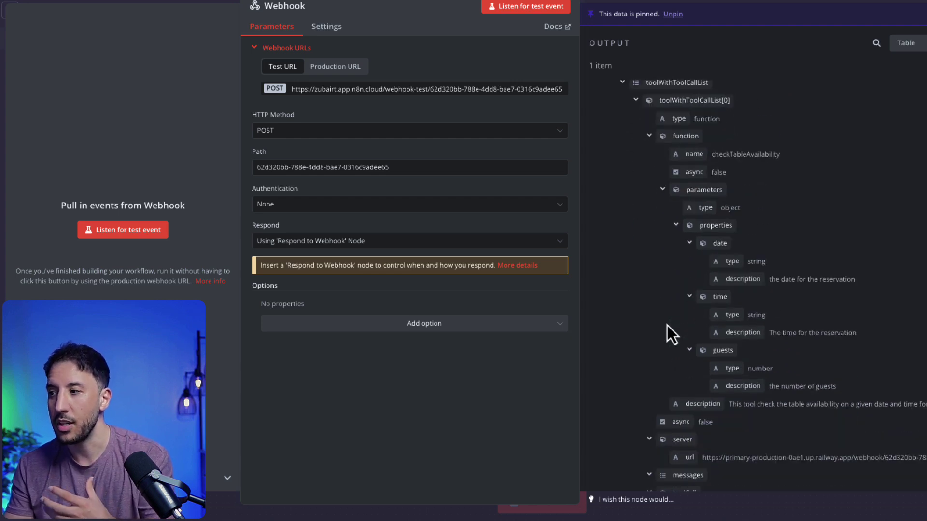
{"action": "scroll", "coordinate": [668, 325], "scroll_direction": "down", "scroll_amount": 1}
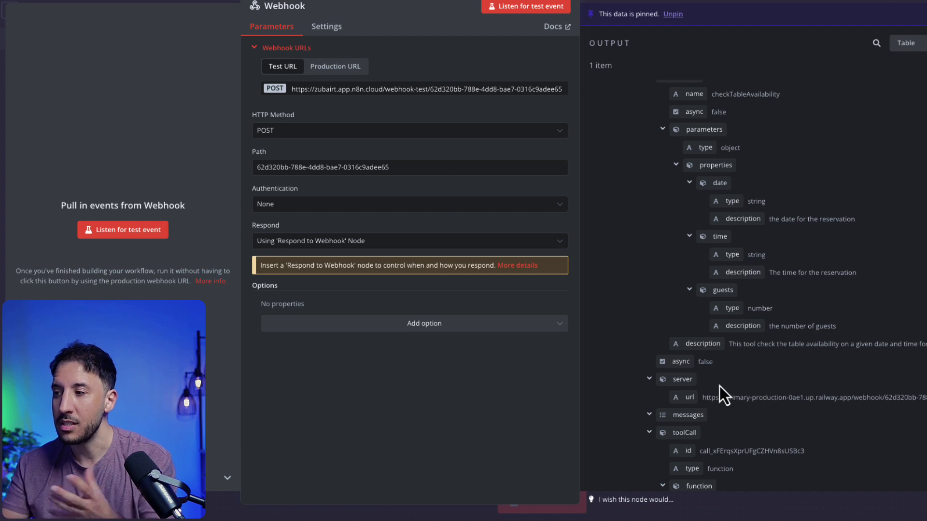
{"action": "scroll", "coordinate": [664, 362], "scroll_direction": "down", "scroll_amount": 2}
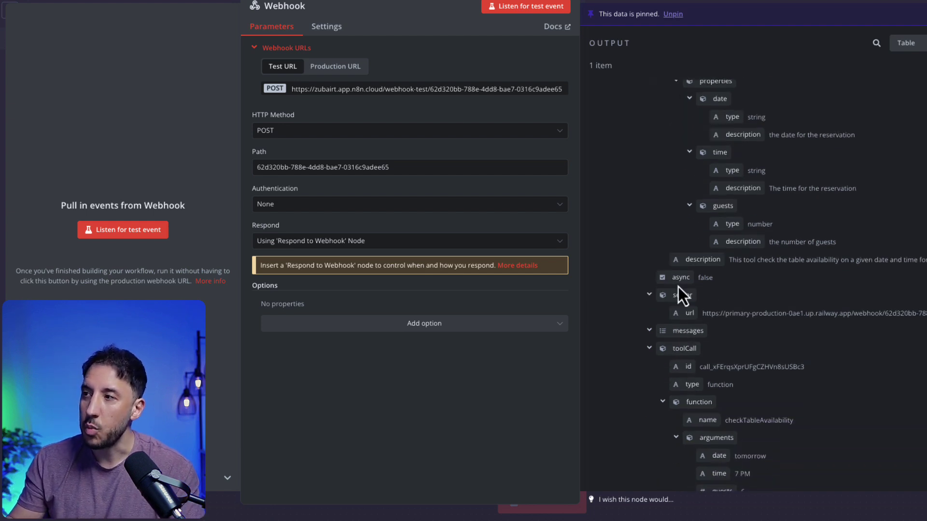
{"action": "left_click", "coordinate": [702, 1]}
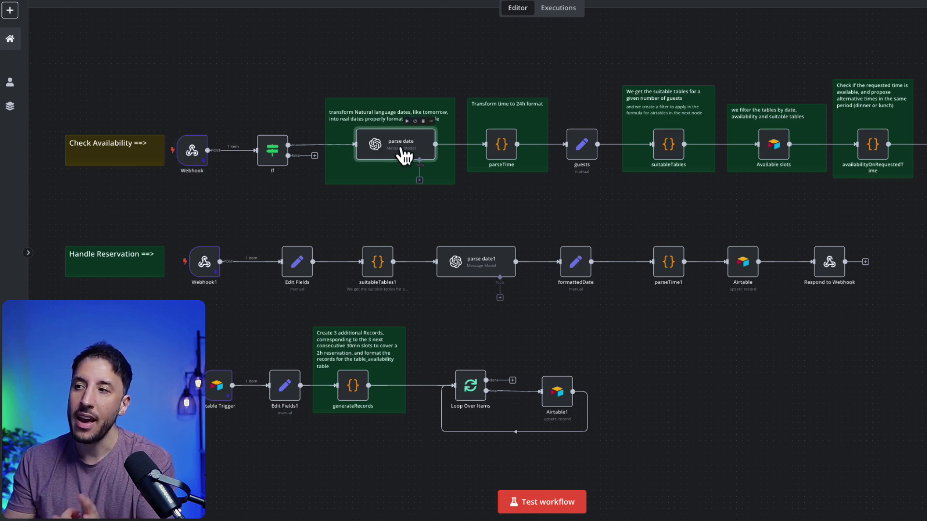
{"action": "double_click", "coordinate": [398, 152]}
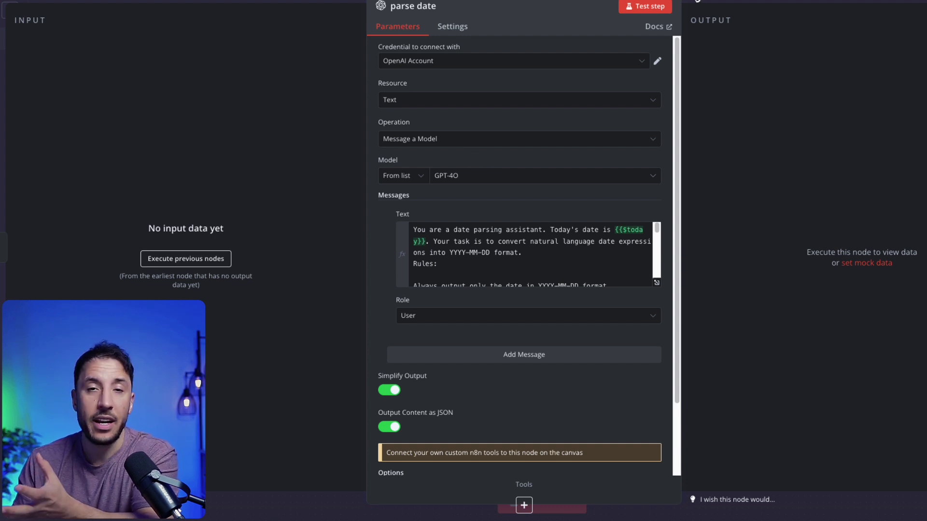
{"action": "left_click", "coordinate": [695, 3]}
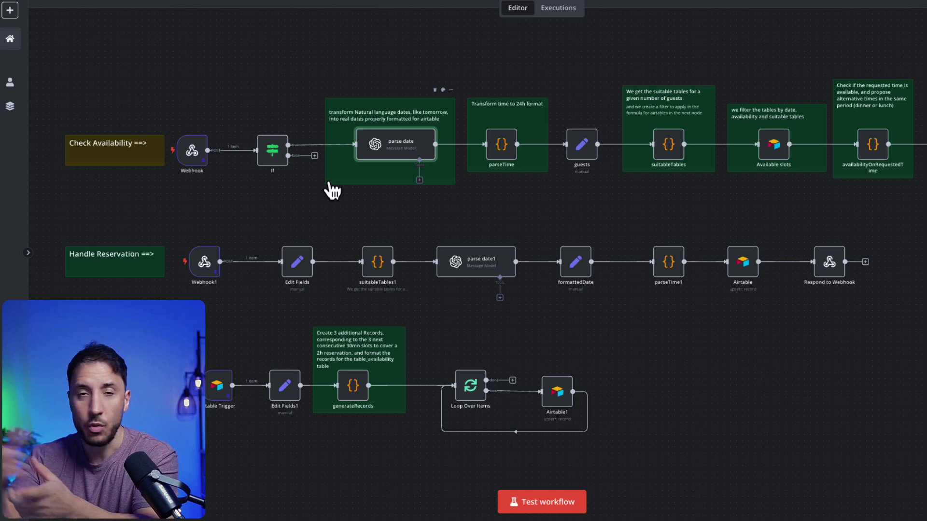
{"action": "double_click", "coordinate": [393, 146]}
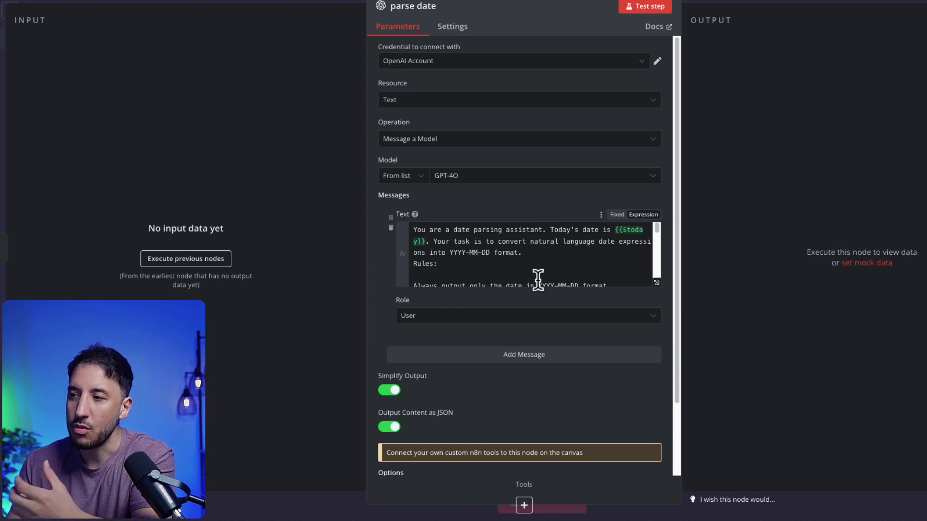
{"action": "left_click", "coordinate": [333, 160]}
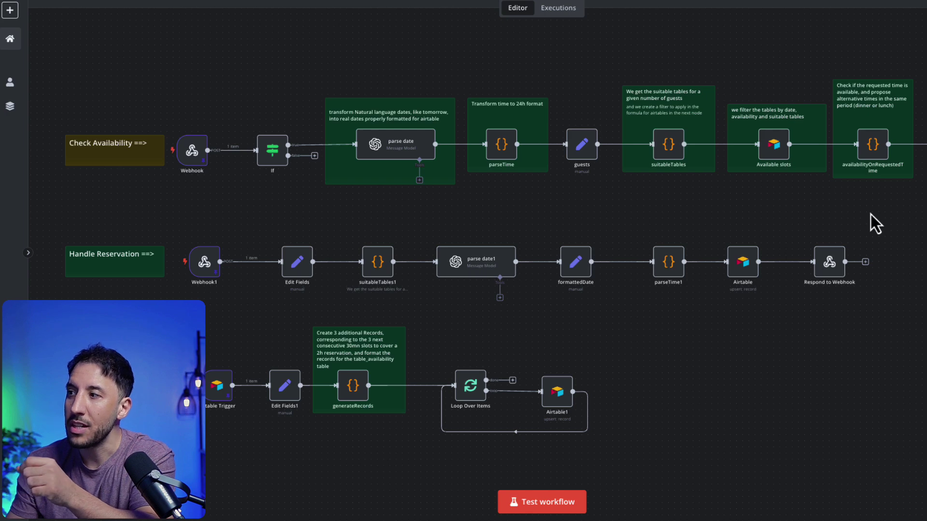
{"action": "scroll", "coordinate": [859, 213], "scroll_direction": "right", "scroll_amount": 5}
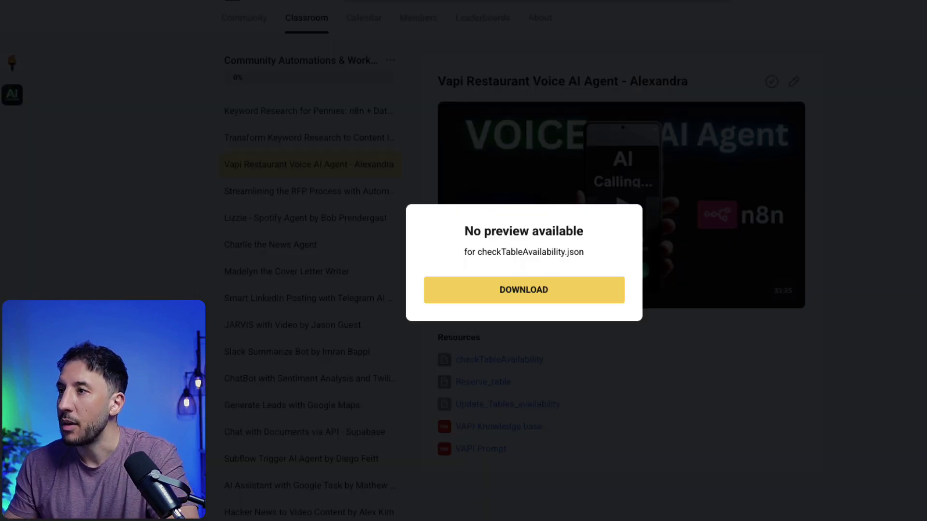
Step: Go to Classroom > Deep Dive Topics with n8n > Advanced Voice AI Support Agent lesson
{"action": "left_click", "coordinate": [436, 117]}
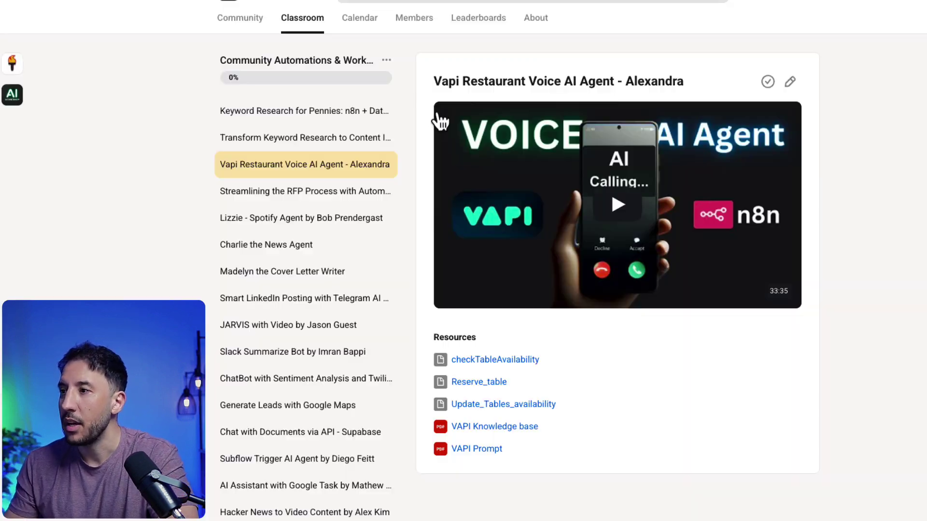
{"action": "left_click", "coordinate": [308, 22]}
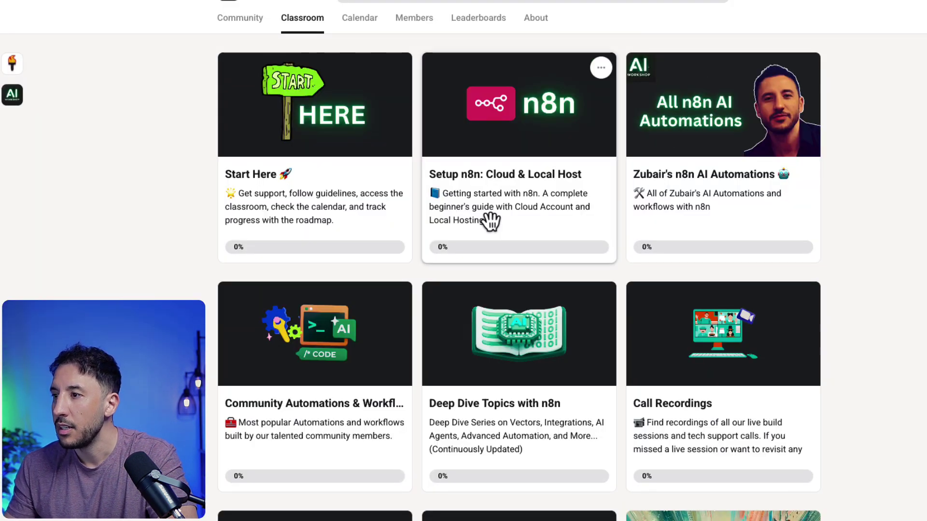
{"action": "scroll", "coordinate": [497, 326], "scroll_direction": "down", "scroll_amount": 1}
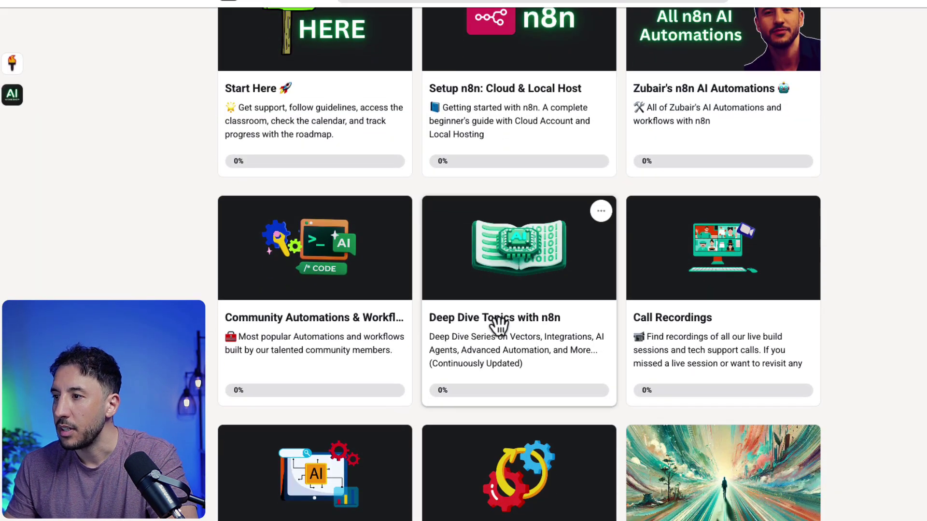
{"action": "left_click", "coordinate": [497, 326]}
{"action": "scroll", "coordinate": [265, 332], "scroll_direction": "down", "scroll_amount": 1}
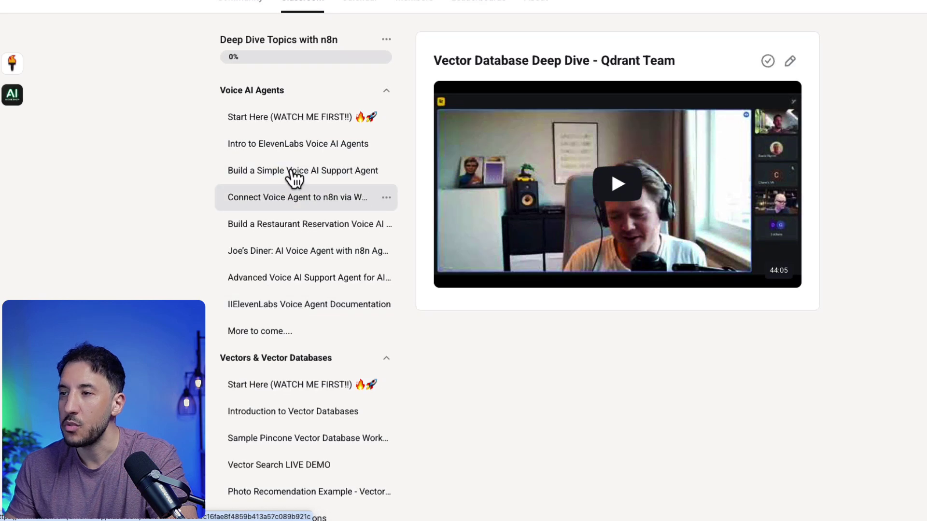
{"action": "left_click", "coordinate": [265, 151]}
{"action": "left_click", "coordinate": [302, 252]}
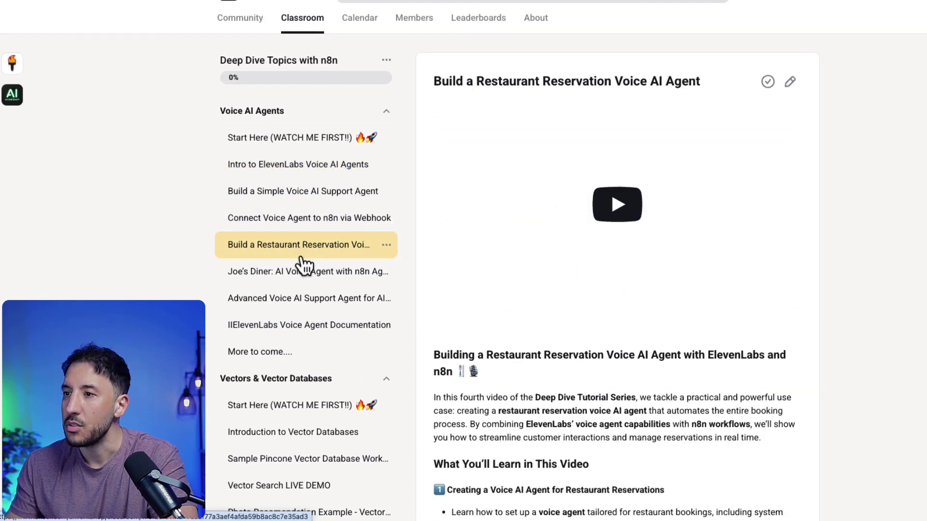
{"action": "left_click", "coordinate": [297, 299]}
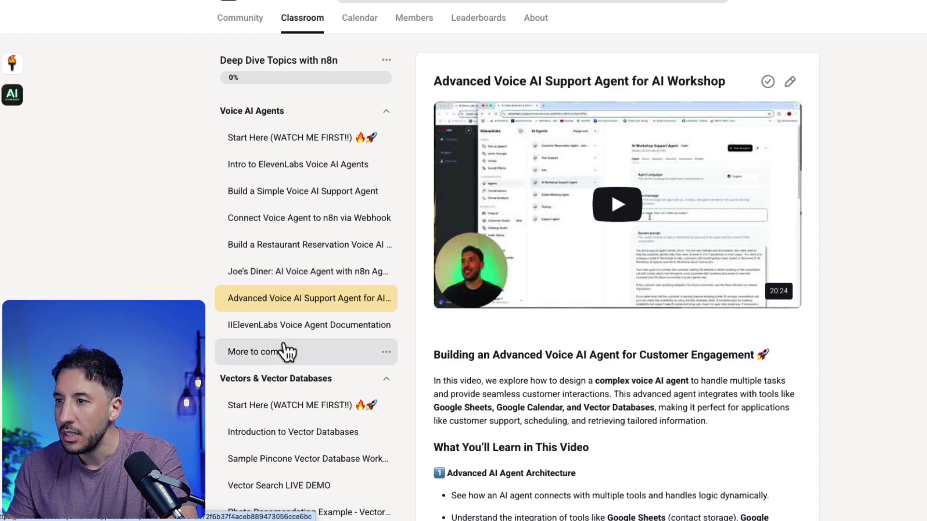
Step: Download the lesson's n8n AI Agent JSON File resource
{"action": "scroll", "coordinate": [302, 309], "scroll_direction": "down", "scroll_amount": 1}
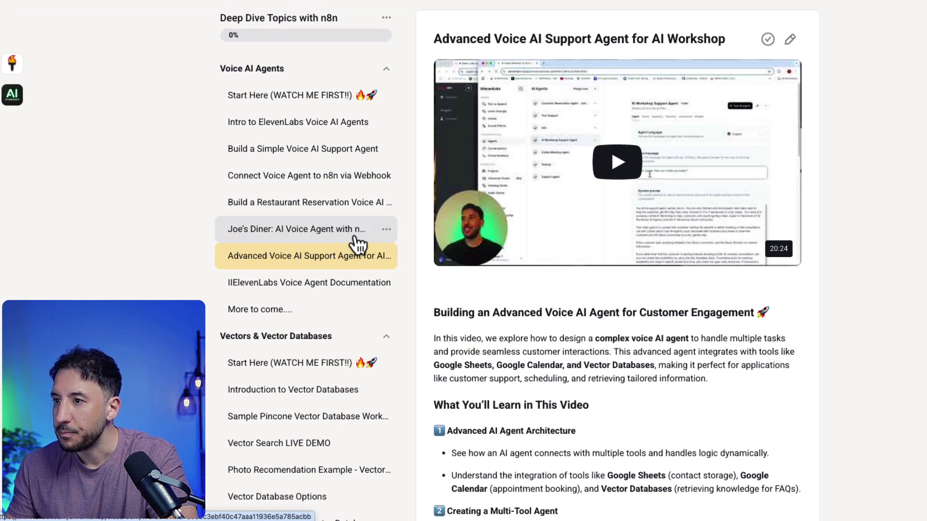
{"action": "scroll", "coordinate": [636, 371], "scroll_direction": "down", "scroll_amount": 20}
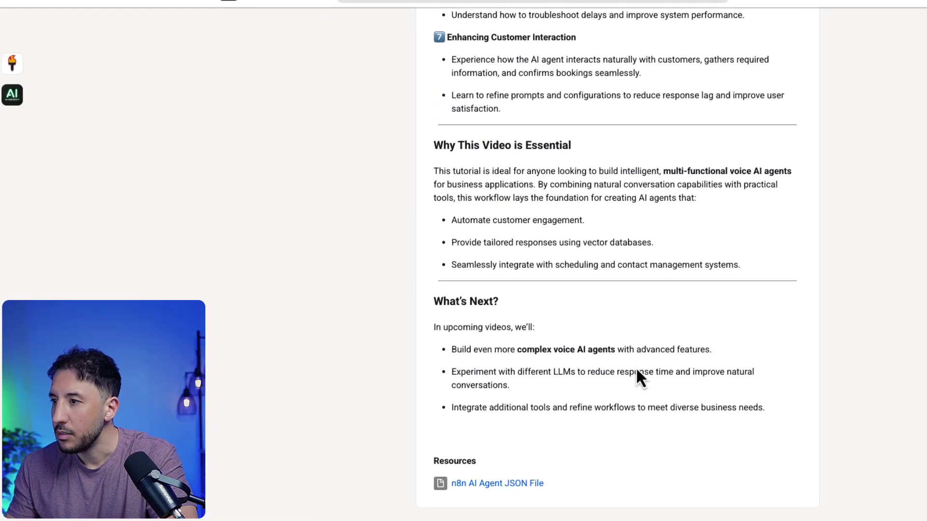
{"action": "left_click", "coordinate": [499, 481]}
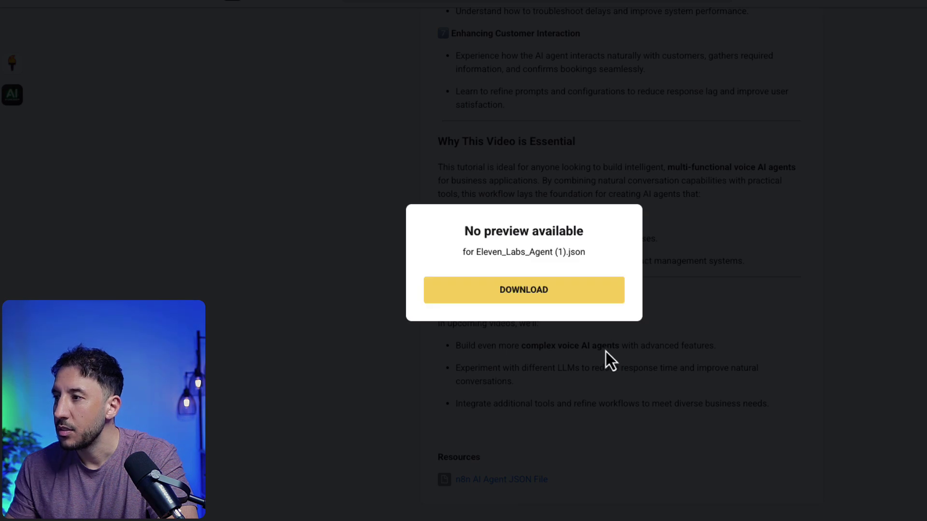
{"action": "left_click", "coordinate": [543, 297]}
Step: Import the downloaded AI agent JSON onto the blank canvas, deselect the nodes and shift the view
{"action": "left_click", "coordinate": [376, 68]}
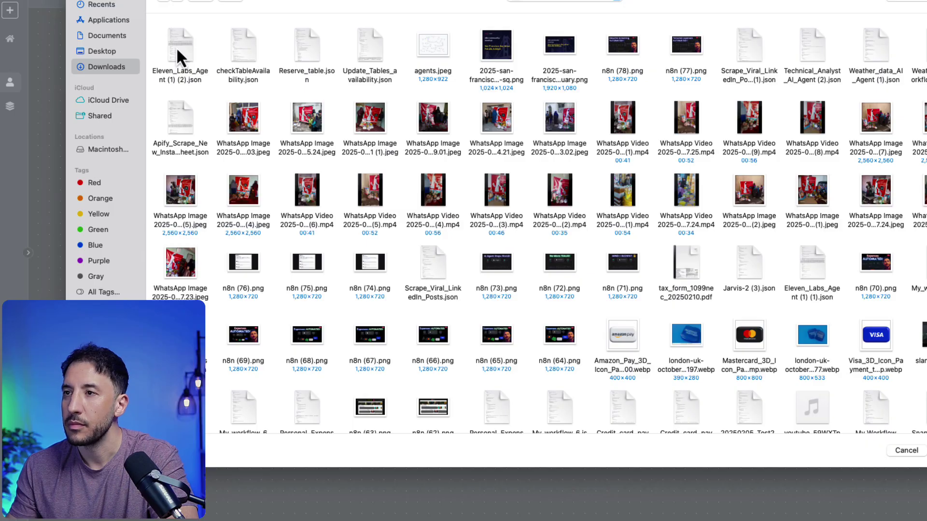
{"action": "double_click", "coordinate": [176, 47]}
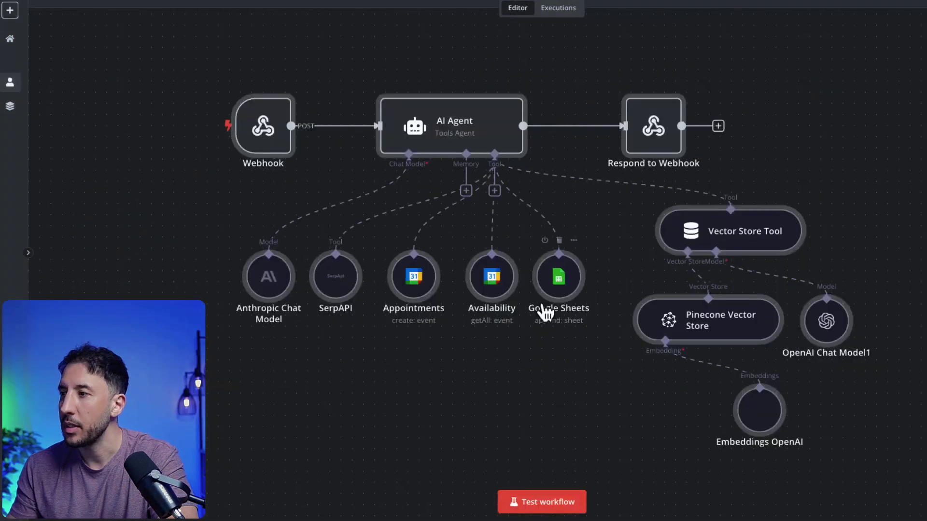
{"action": "left_click", "coordinate": [851, 183]}
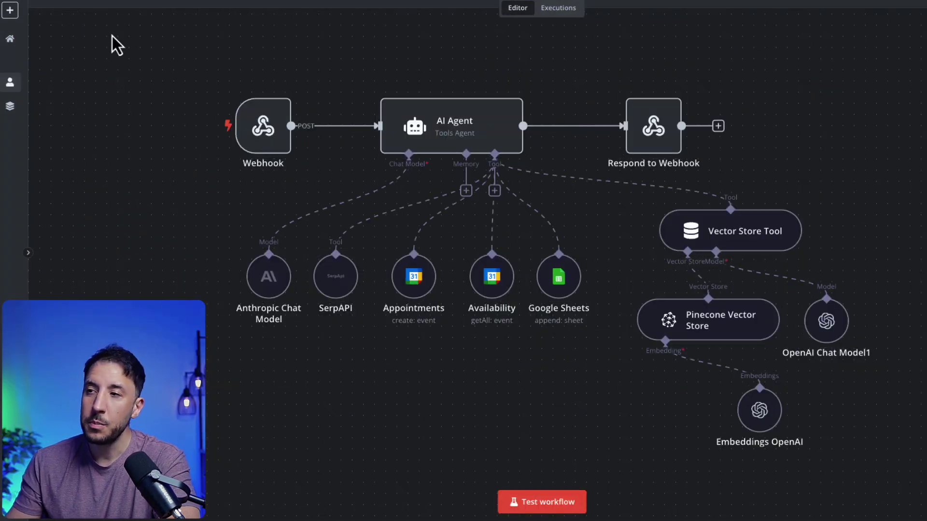
{"action": "left_click_drag", "start_coordinate": [144, 75], "coordinate": [112, 90]}
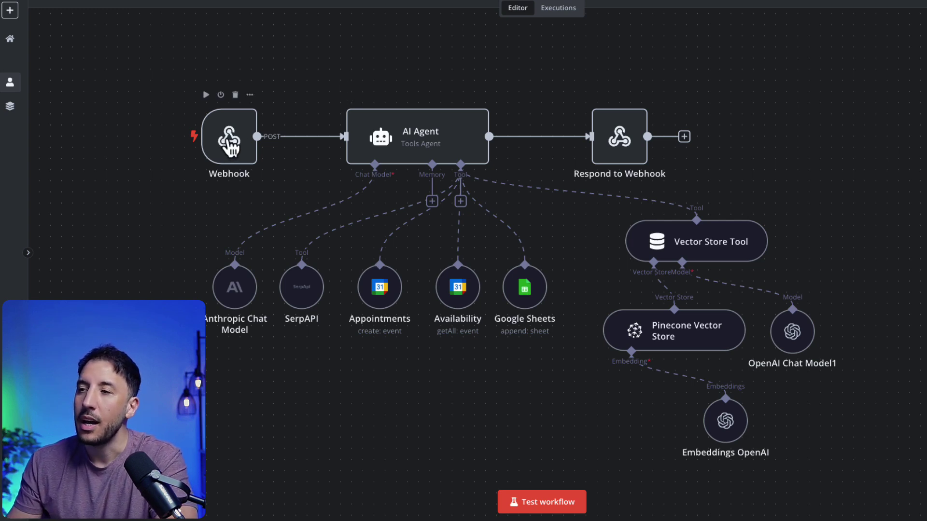
{"action": "mouse_move", "coordinate": [197, 153]}
{"action": "double_click", "coordinate": [239, 147]}
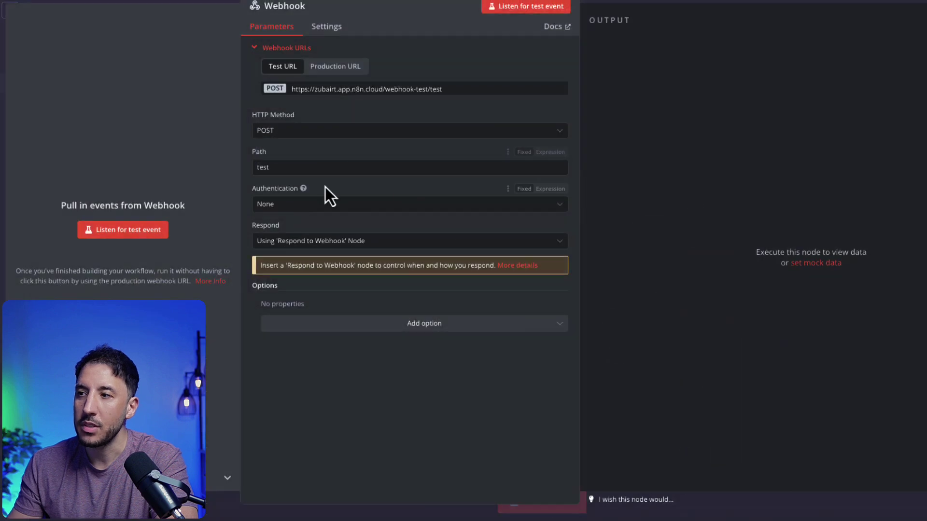
{"action": "left_click", "coordinate": [646, 3]}
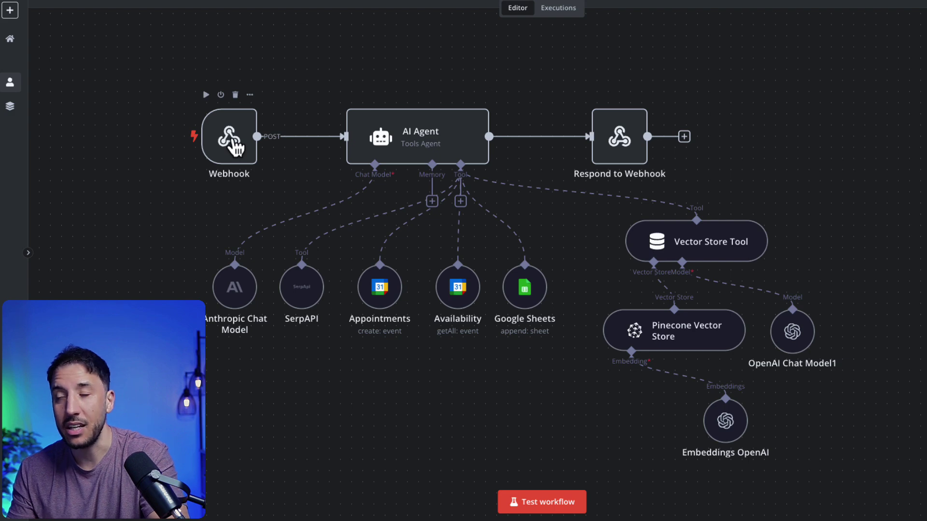
{"action": "double_click", "coordinate": [374, 133]}
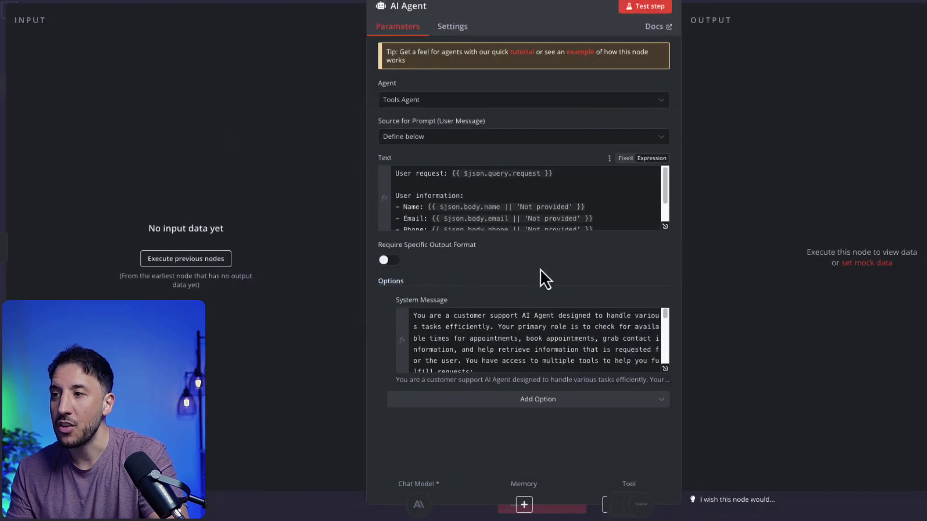
{"action": "left_click", "coordinate": [665, 370]}
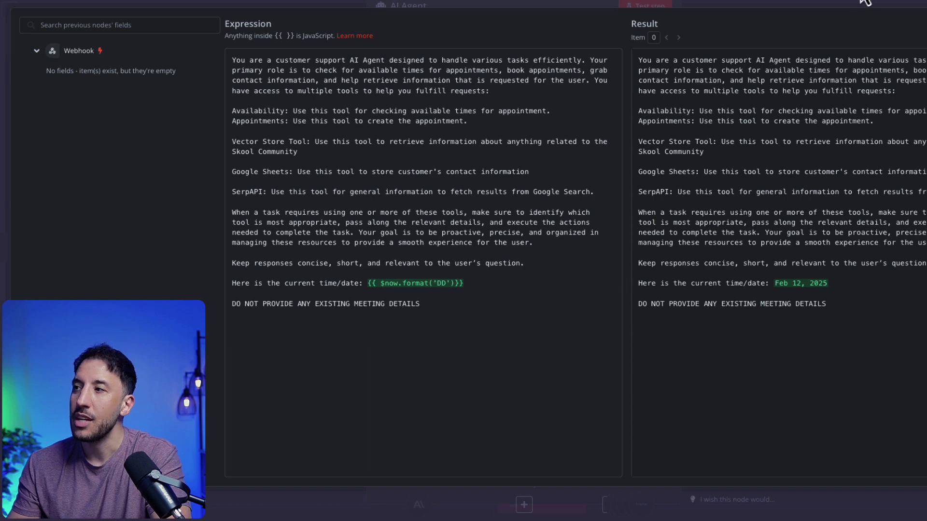
{"action": "left_click", "coordinate": [743, 3]}
{"action": "left_click", "coordinate": [743, 3]}
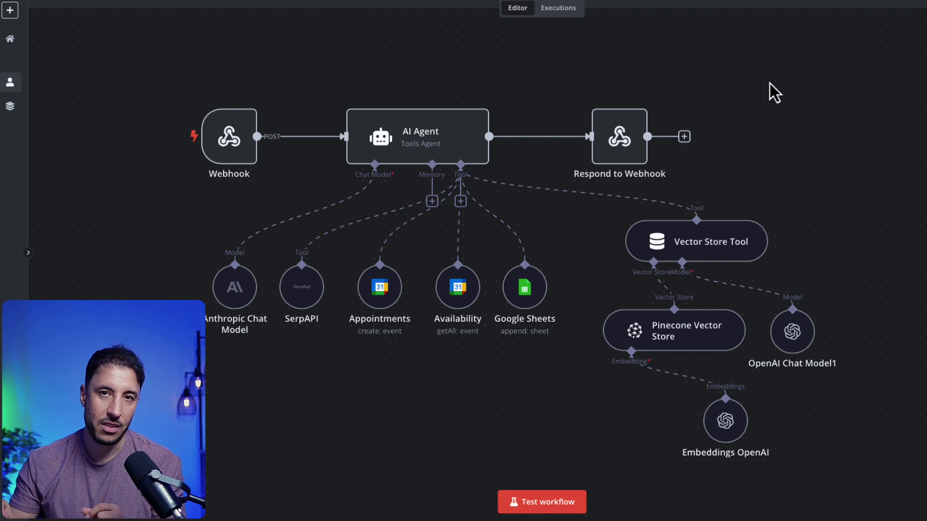
Step: Return to the restaurant booking workflow, pan to its flow labels, and browse the AI node category
{"action": "left_click", "coordinate": [218, 3]}
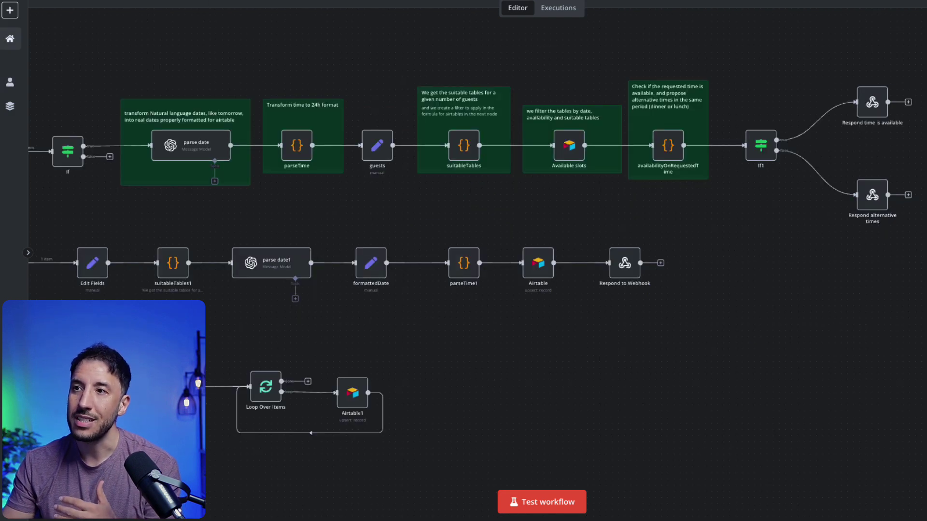
{"action": "scroll", "coordinate": [635, 316], "scroll_direction": "left", "scroll_amount": 5}
{"action": "scroll", "coordinate": [635, 317], "scroll_direction": "up", "scroll_amount": 1}
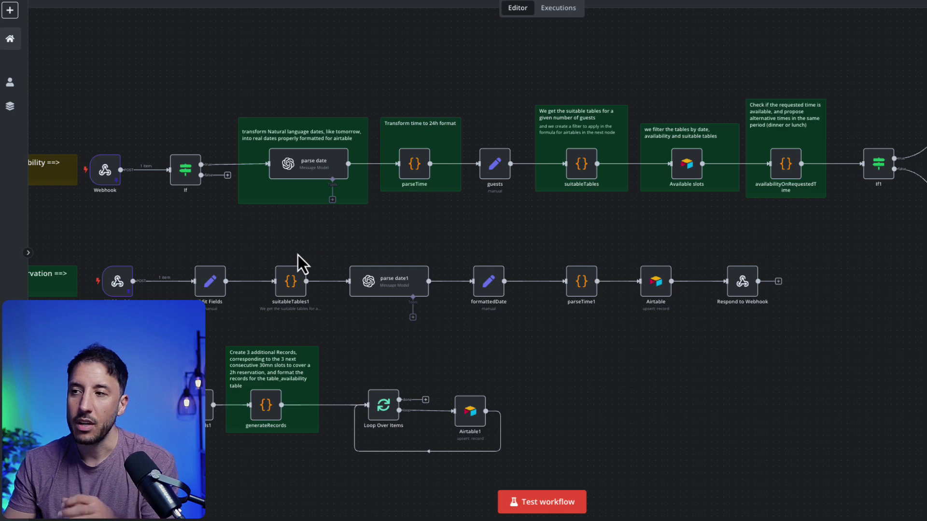
{"action": "left_click_drag", "start_coordinate": [297, 255], "coordinate": [366, 249]}
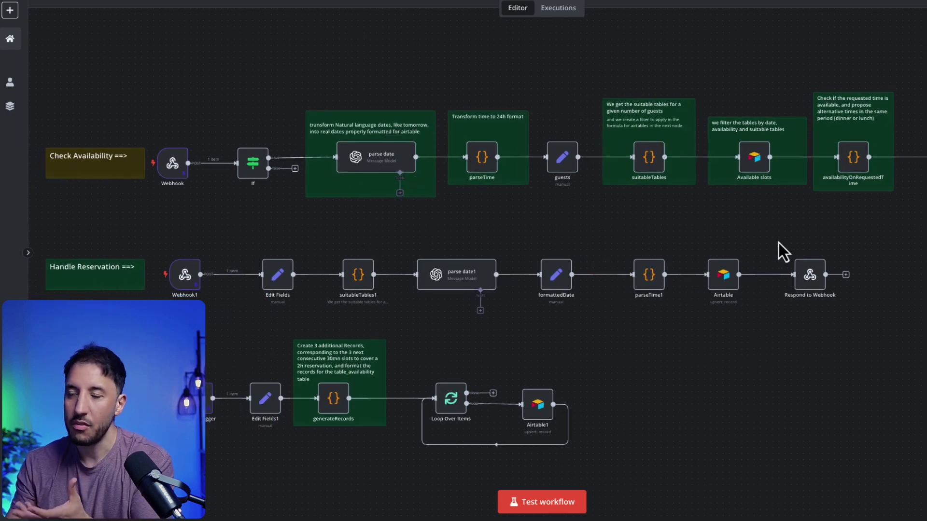
{"action": "key", "text": "Tab"}
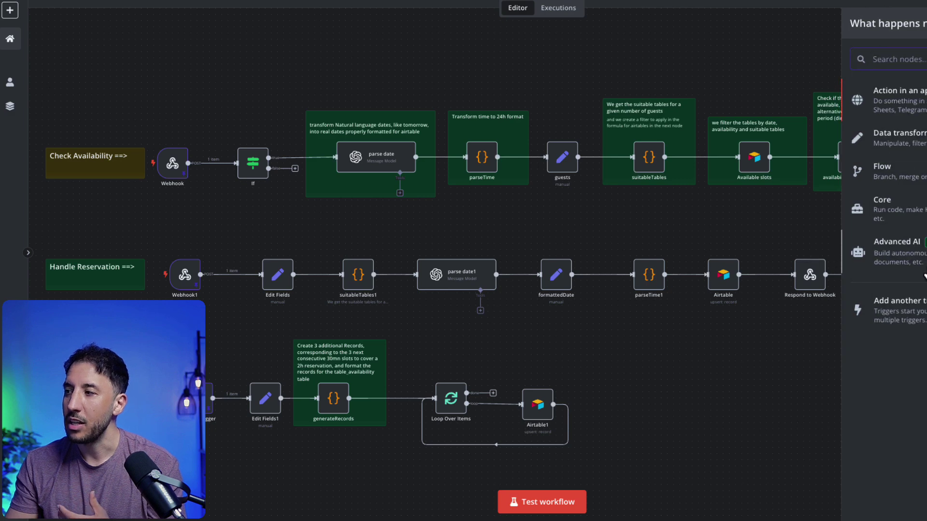
{"action": "left_click", "coordinate": [920, 258]}
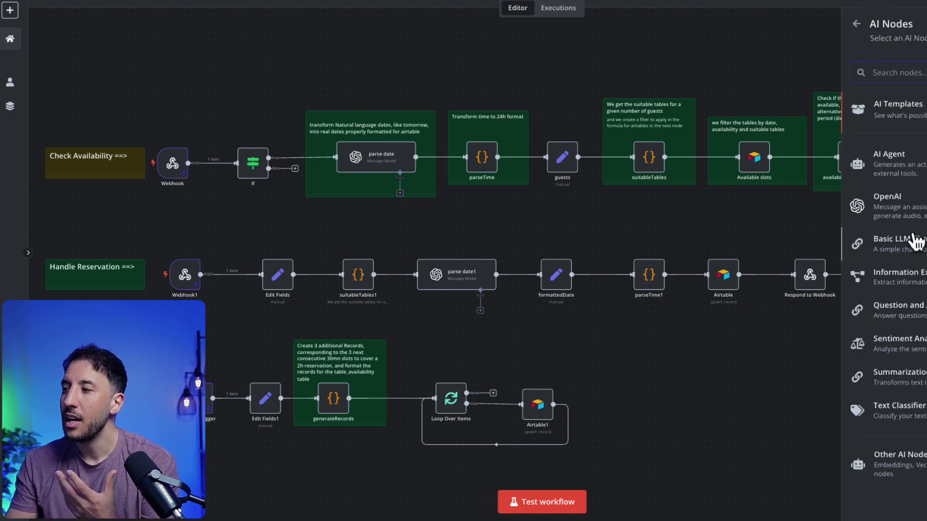
{"action": "left_click", "coordinate": [766, 393]}
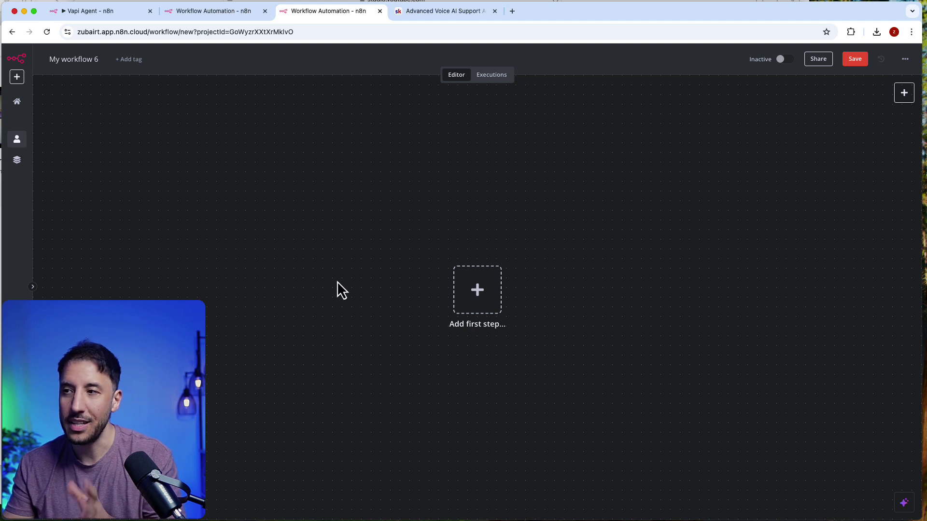
Step: Add the n8n Form 'On new n8n Form event' trigger as first step and move it up-left
{"action": "left_click", "coordinate": [476, 290]}
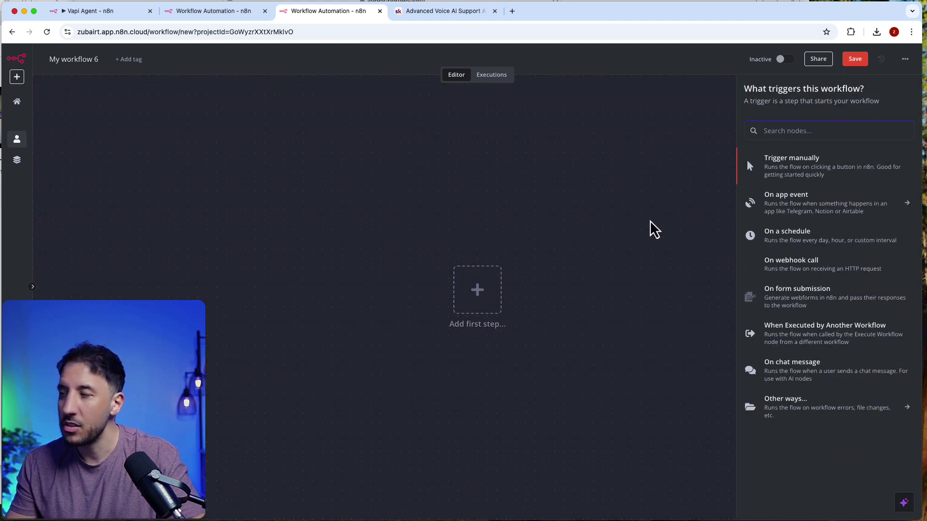
{"action": "type", "text": "form"}
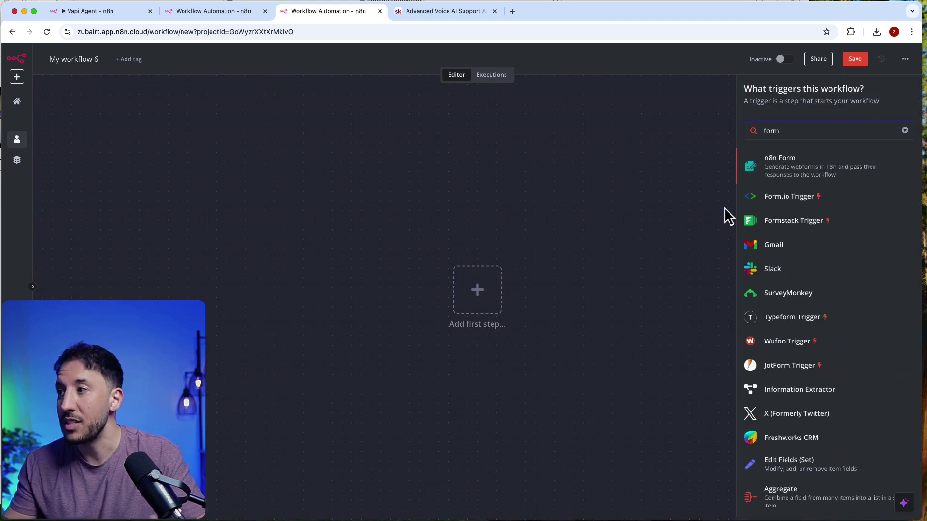
{"action": "left_click", "coordinate": [775, 168]}
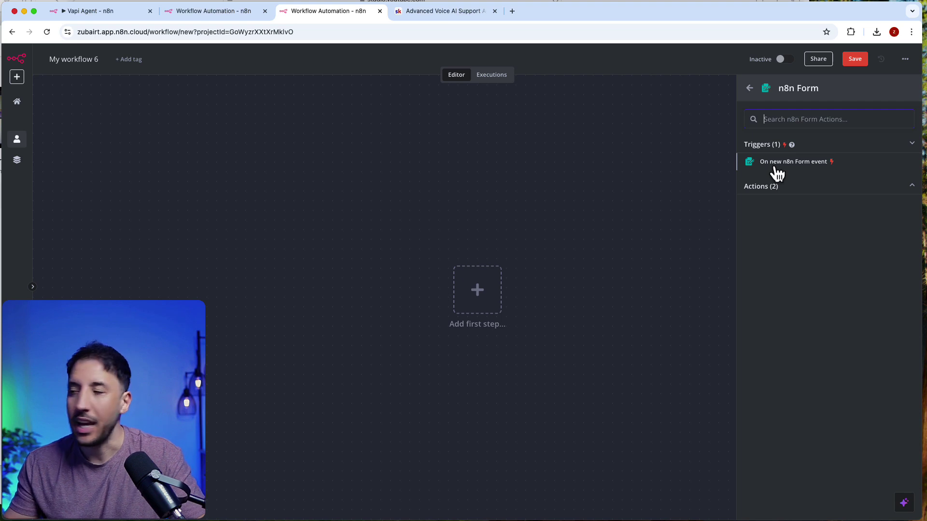
{"action": "left_click", "coordinate": [777, 167]}
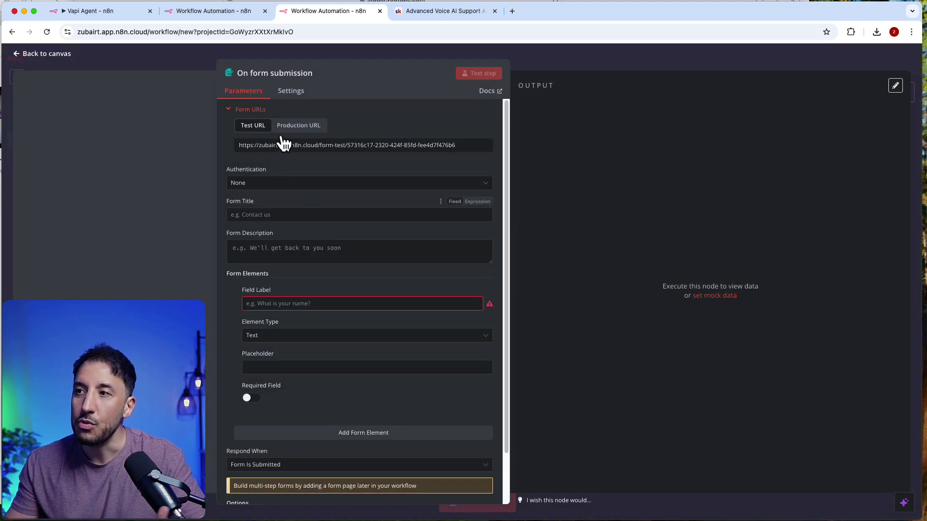
{"action": "left_click", "coordinate": [302, 305]}
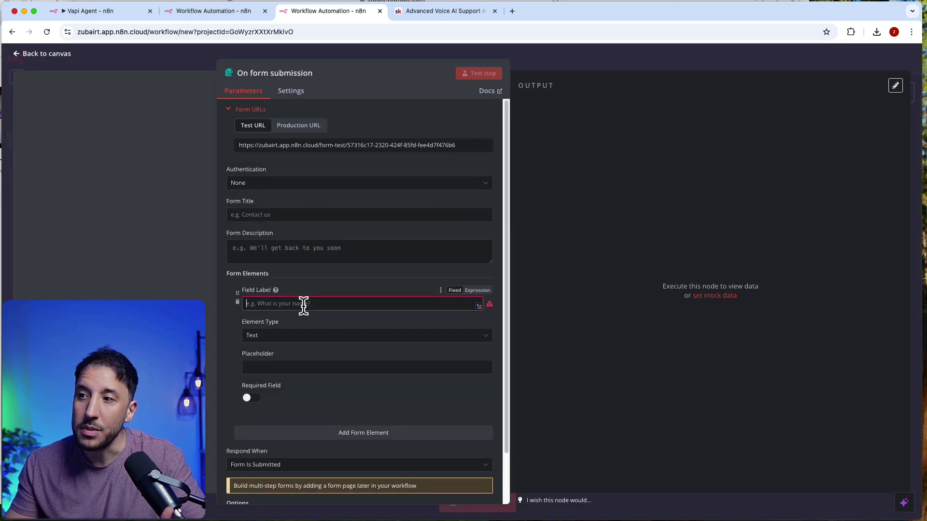
{"action": "left_click", "coordinate": [521, 52]}
{"action": "left_click_drag", "start_coordinate": [496, 286], "coordinate": [317, 215]}
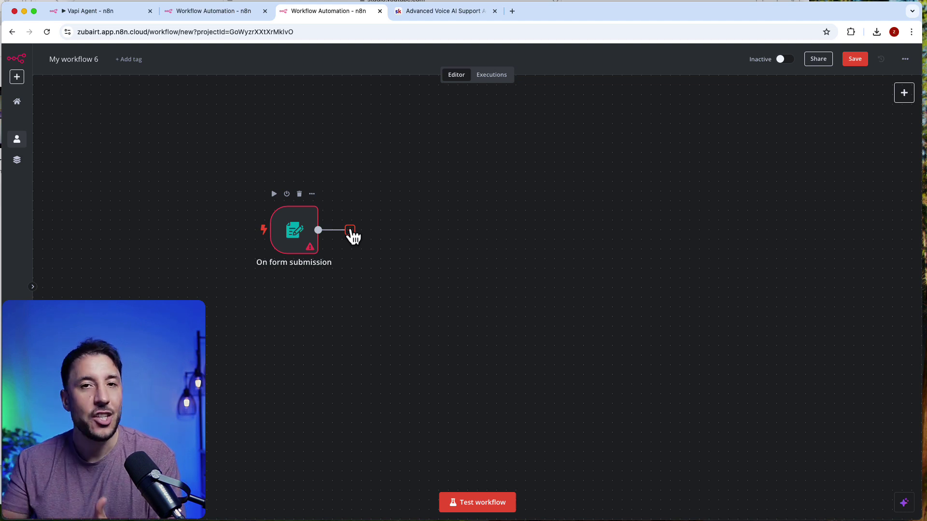
Step: Title the form 'test' and make its first field a required 'name' field
{"action": "double_click", "coordinate": [291, 237]}
{"action": "left_click", "coordinate": [316, 216]}
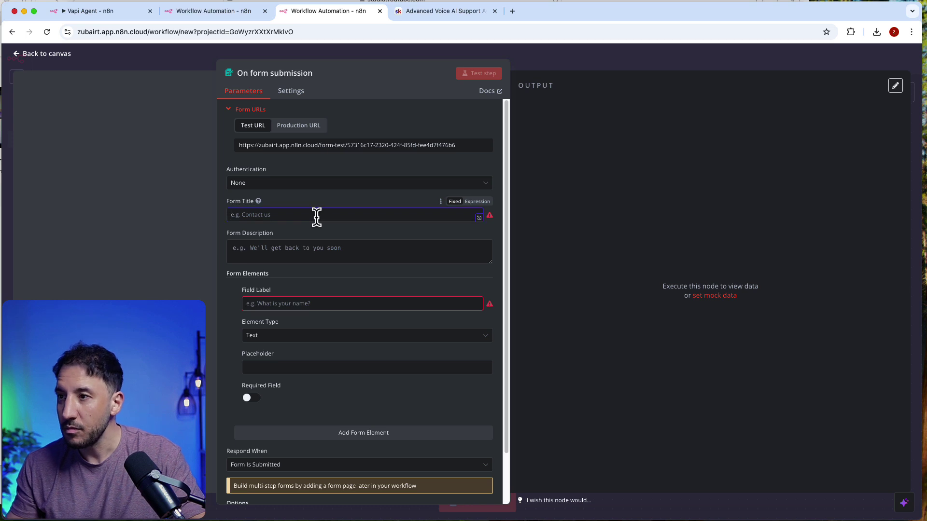
{"action": "type", "text": "test"}
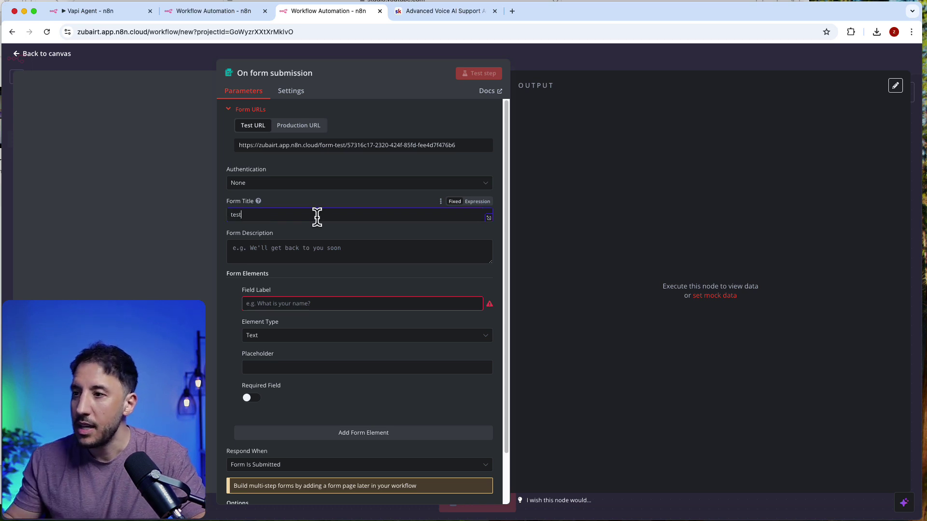
{"action": "left_click", "coordinate": [288, 297]}
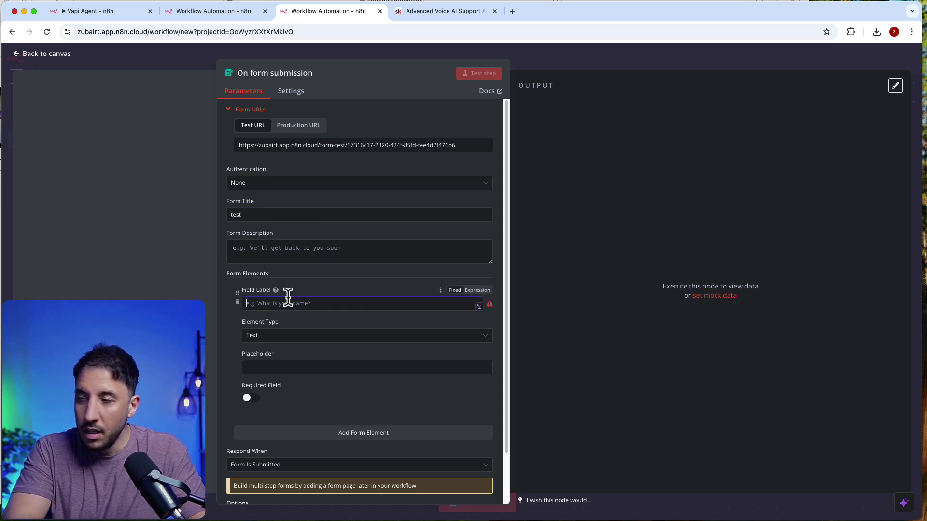
{"action": "type", "text": "tese"}
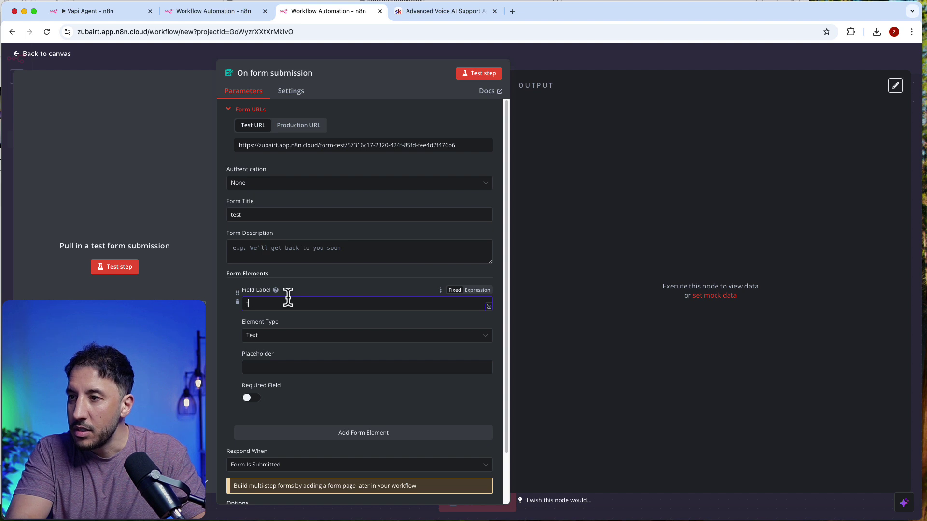
{"action": "key", "text": "BackSpace"}
{"action": "type", "text": "name"}
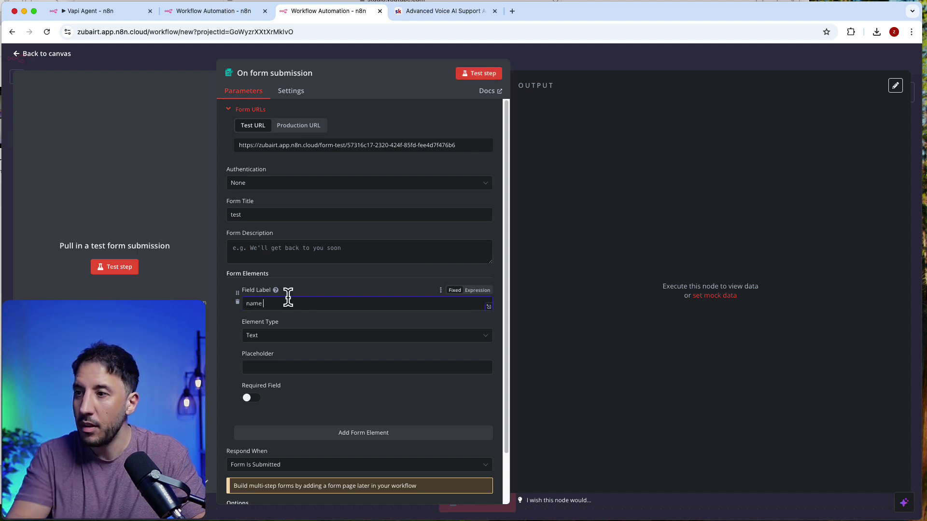
{"action": "scroll", "coordinate": [279, 398], "scroll_direction": "down", "scroll_amount": 2}
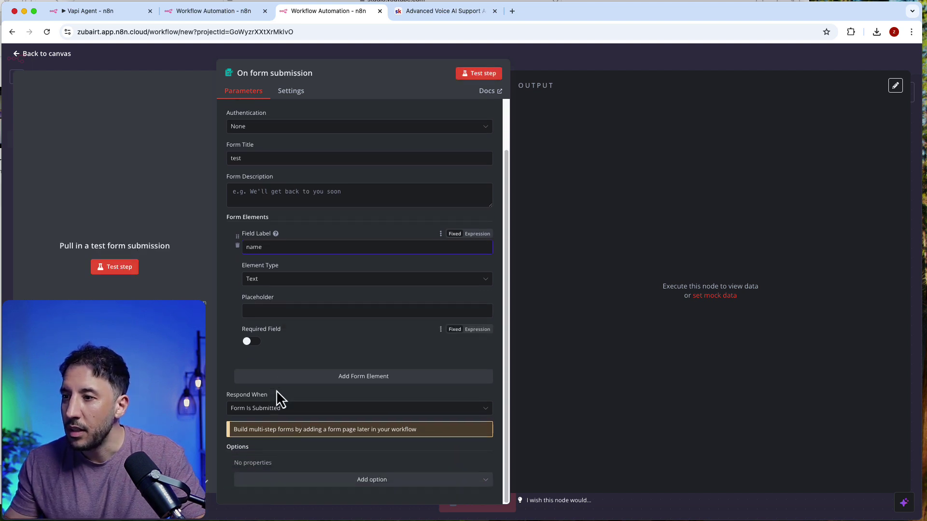
{"action": "left_click", "coordinate": [270, 354]}
Step: Add a second form element labelled 'email' with element type Email
{"action": "left_click", "coordinate": [352, 379]}
{"action": "left_click", "coordinate": [306, 391]}
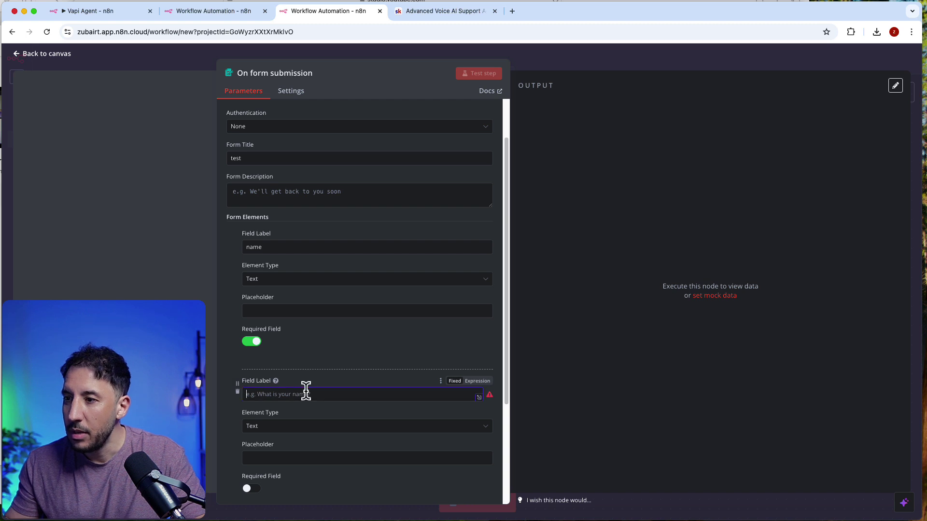
{"action": "type", "text": "email"}
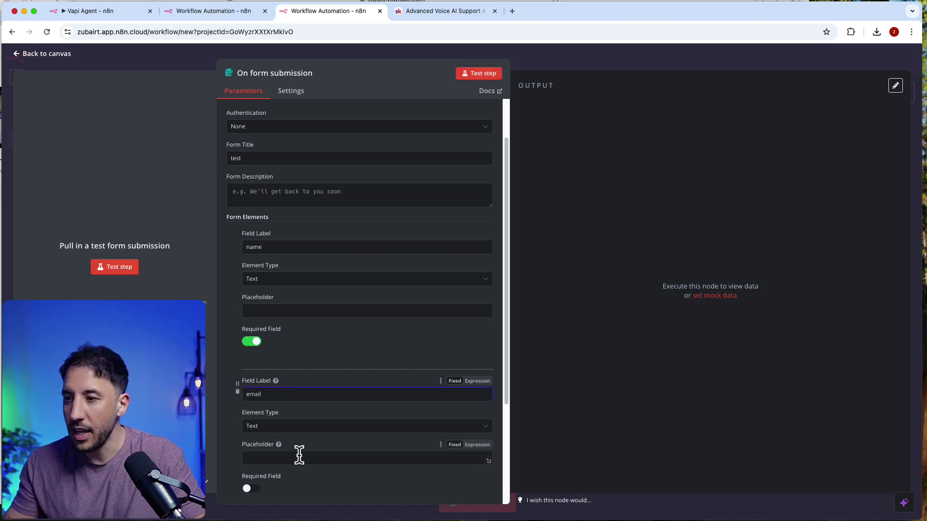
{"action": "scroll", "coordinate": [300, 449], "scroll_direction": "down", "scroll_amount": 2}
{"action": "left_click", "coordinate": [358, 358]}
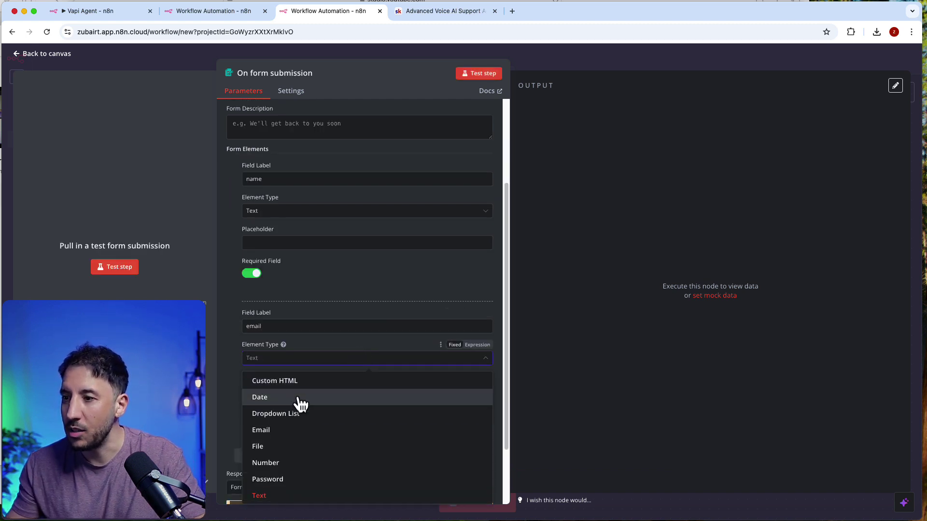
{"action": "left_click", "coordinate": [252, 429]}
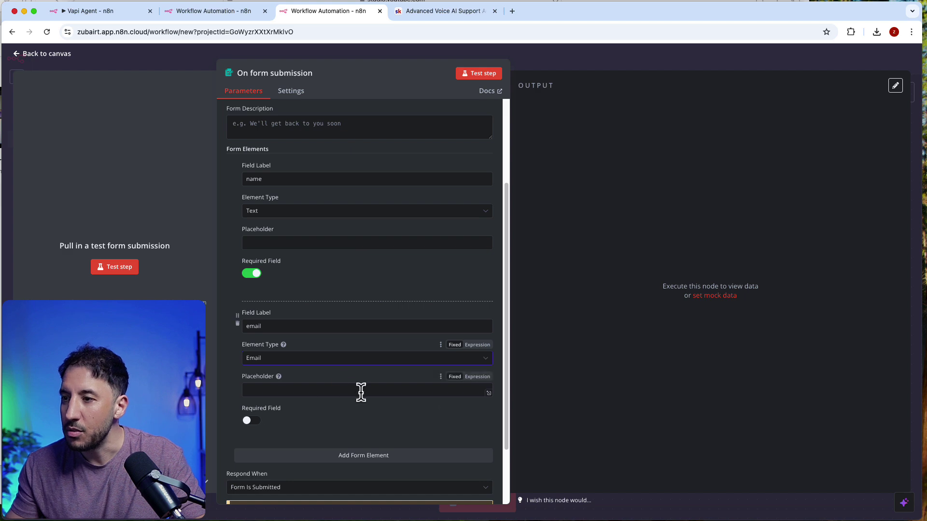
{"action": "scroll", "coordinate": [360, 389], "scroll_direction": "down", "scroll_amount": 2}
{"action": "scroll", "coordinate": [477, 183], "scroll_direction": "up", "scroll_amount": 5}
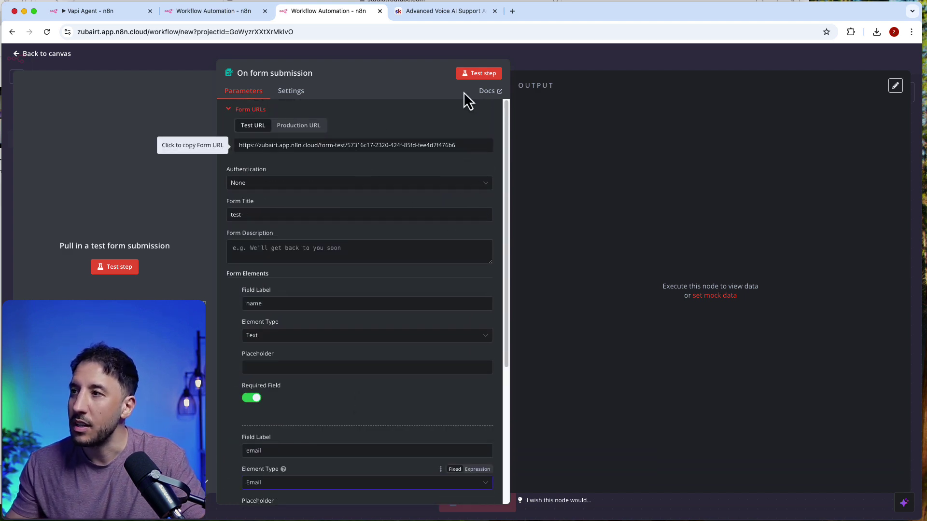
{"action": "left_click", "coordinate": [544, 63]}
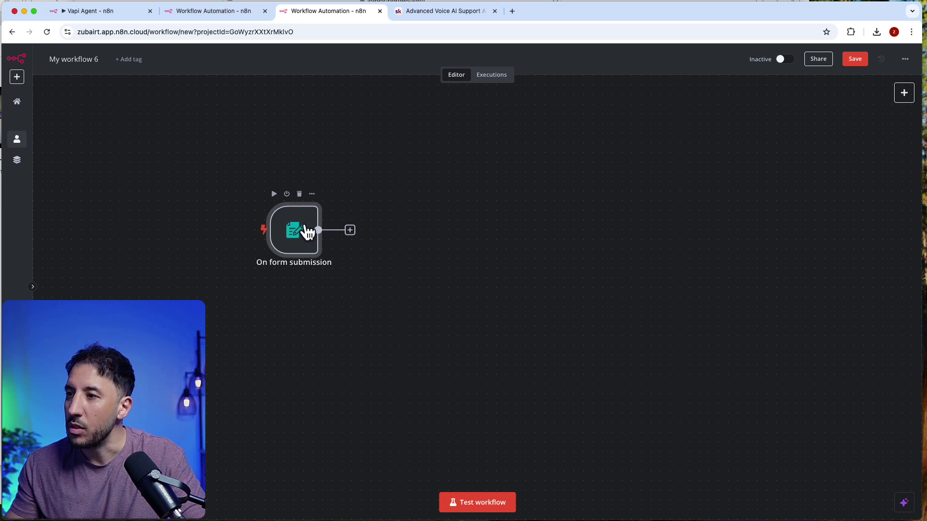
Step: Add a Gmail 'Create a draft' node after the On form submission trigger
{"action": "left_click", "coordinate": [350, 230]}
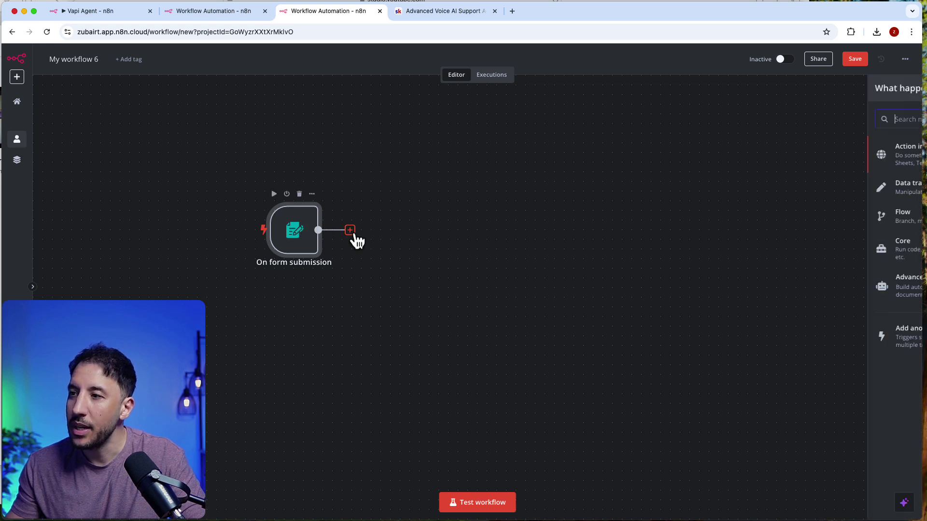
{"action": "type", "text": "ga"}
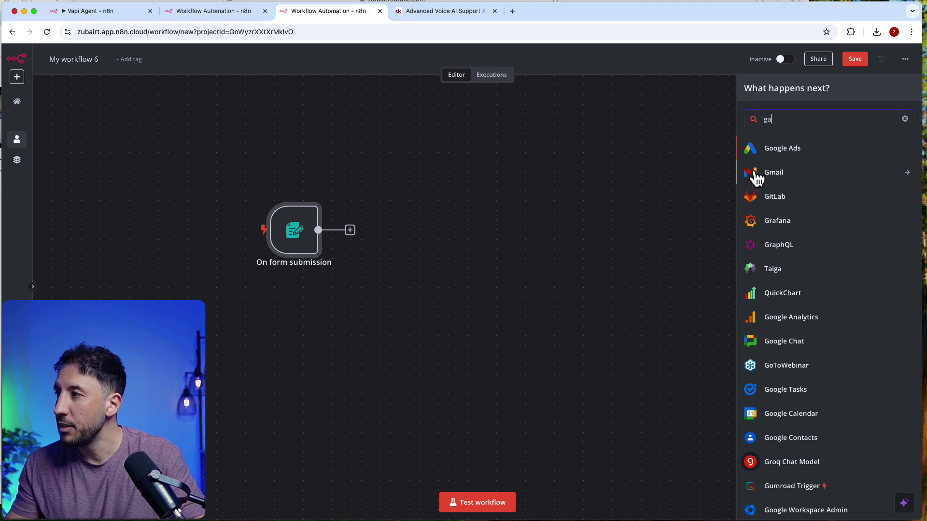
{"action": "left_click", "coordinate": [756, 174]}
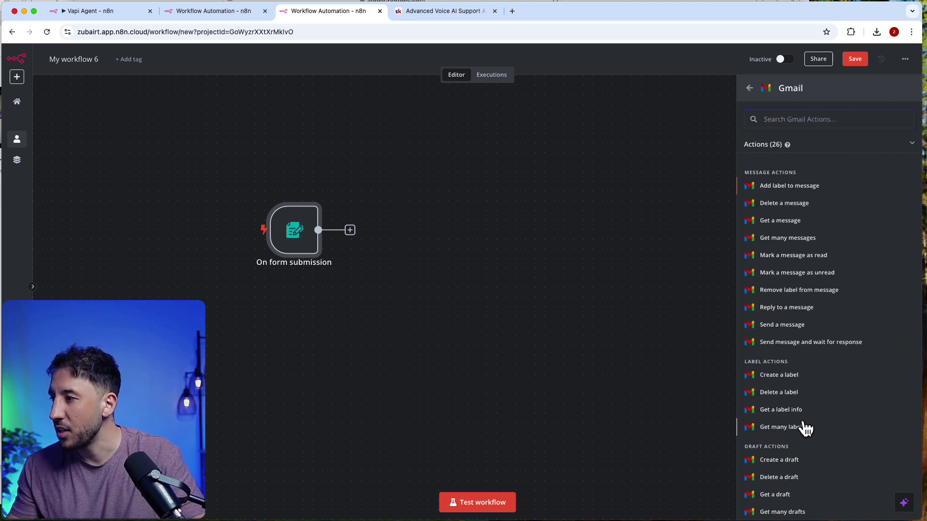
{"action": "left_click", "coordinate": [787, 461]}
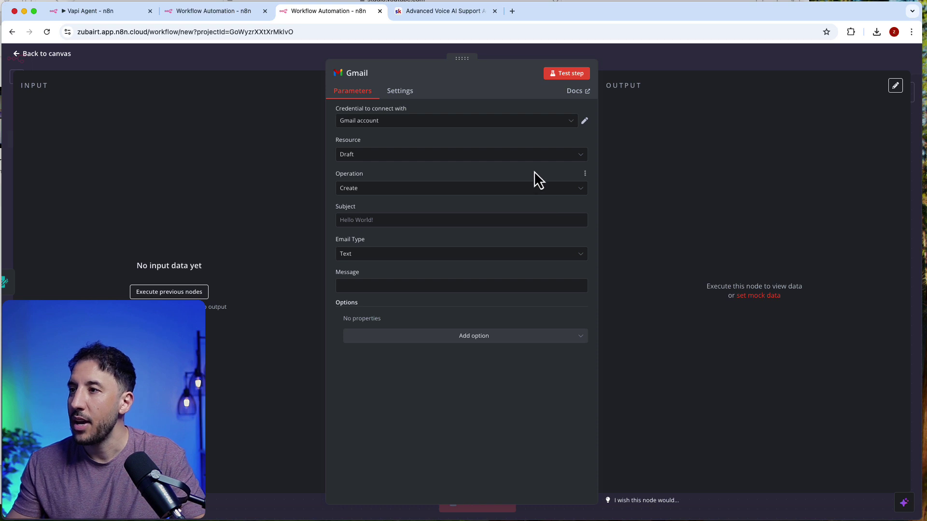
{"action": "left_click", "coordinate": [643, 63]}
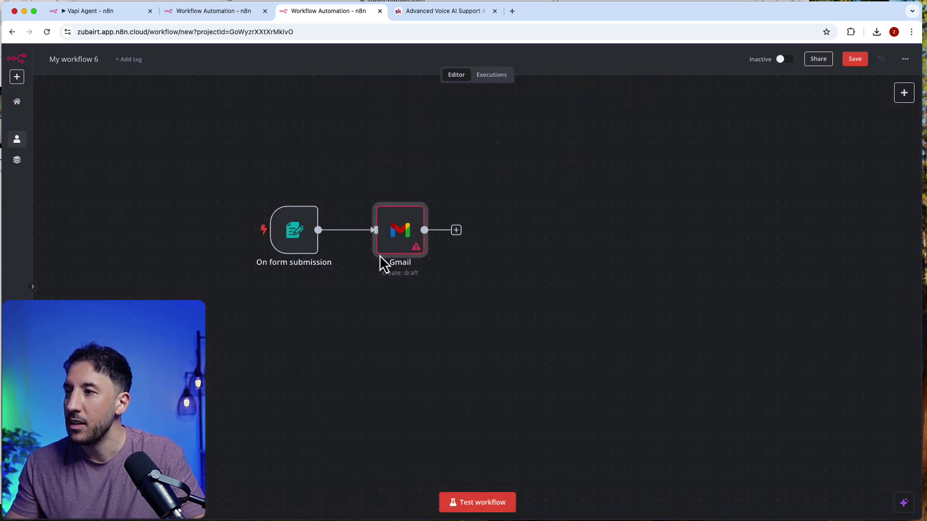
Step: Deactivate the Gmail draft node and start listening for a test form submission
{"action": "double_click", "coordinate": [294, 232]}
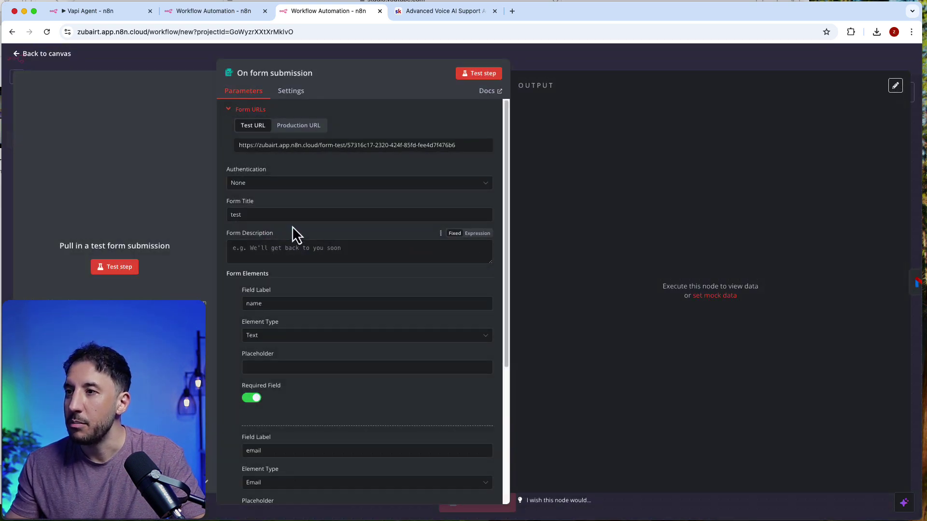
{"action": "left_click", "coordinate": [475, 74]}
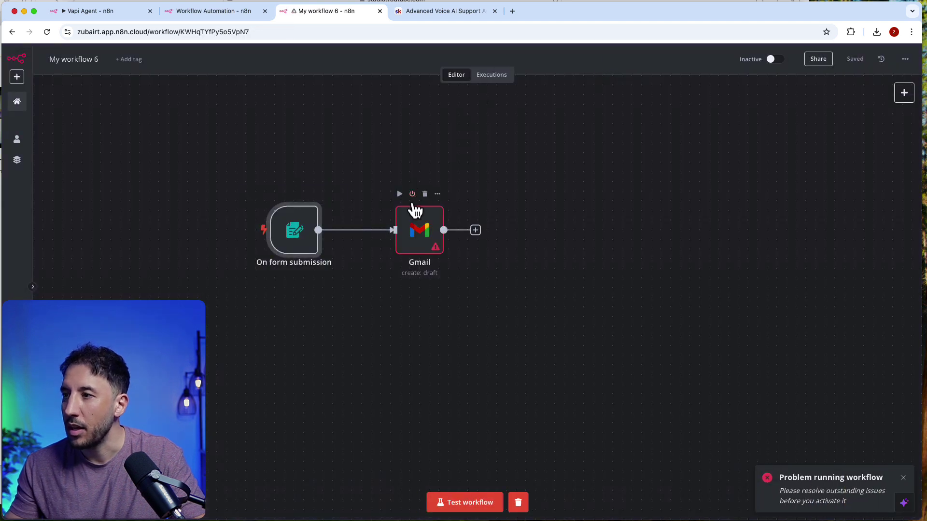
{"action": "left_click", "coordinate": [413, 194]}
{"action": "double_click", "coordinate": [292, 230]}
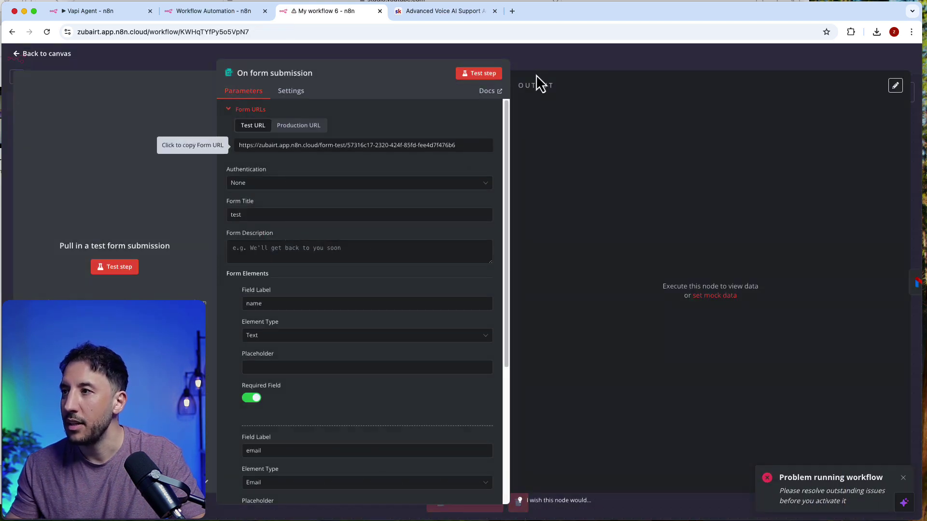
{"action": "left_click", "coordinate": [484, 74]}
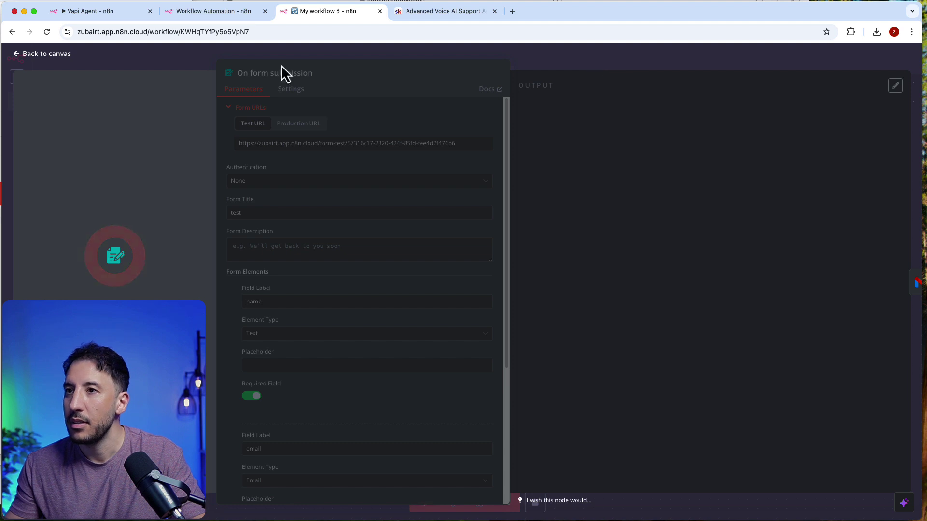
{"action": "left_click_drag", "start_coordinate": [3, 4], "coordinate": [316, 48]}
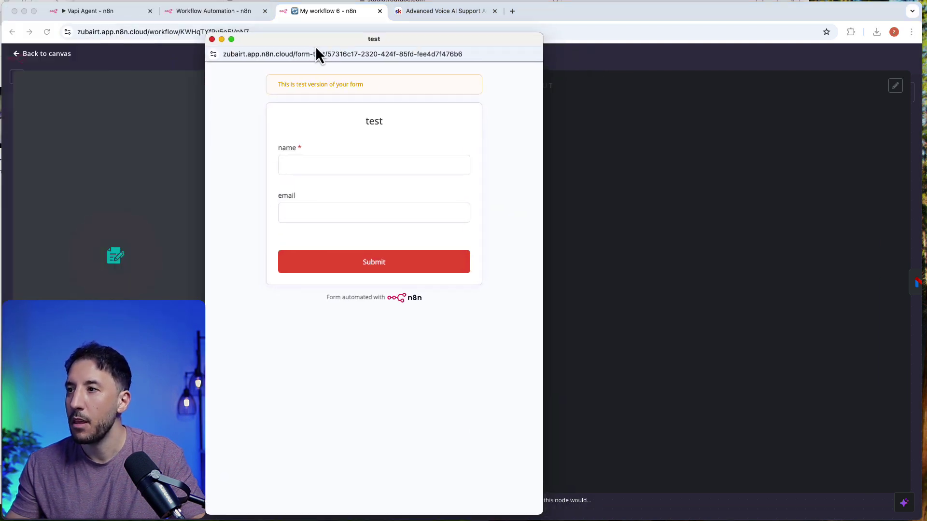
Step: Submit the test form with a name and a gmail.com email address, then return to the workflow
{"action": "left_click", "coordinate": [311, 165]}
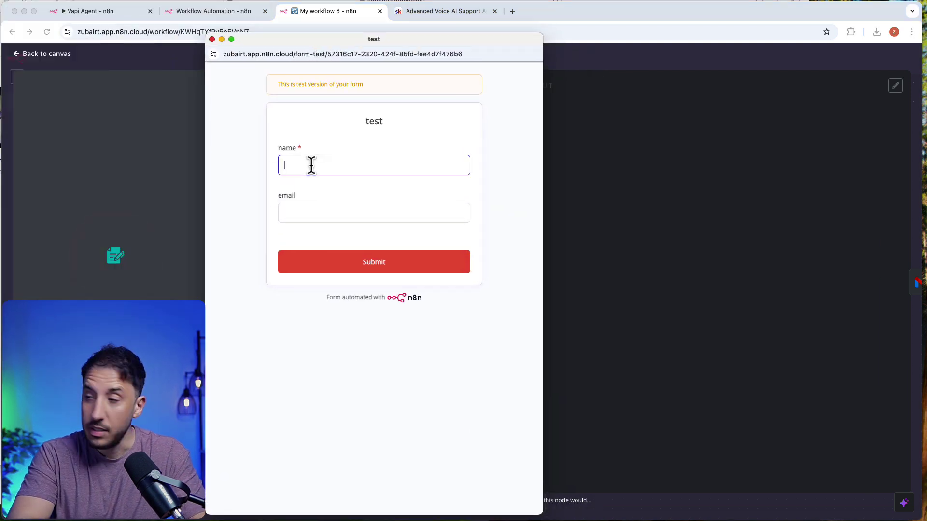
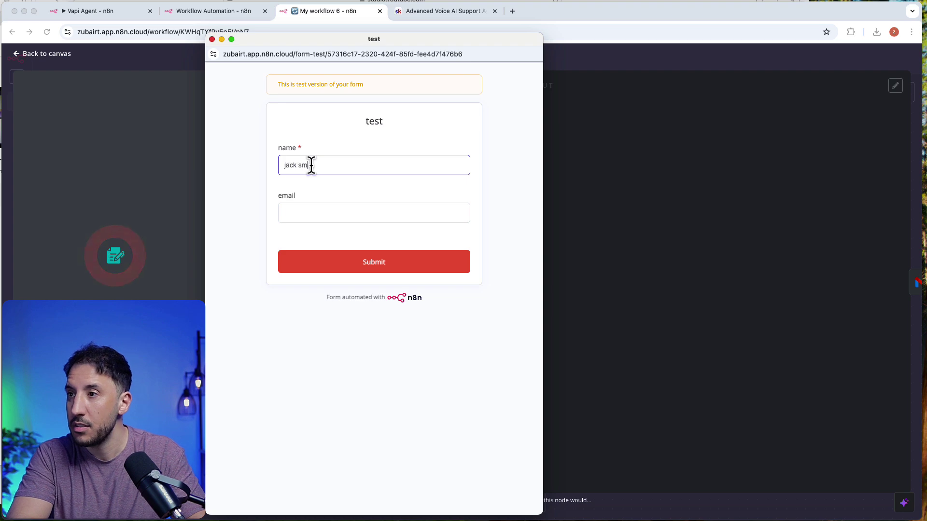
{"action": "key", "text": "Tab"}
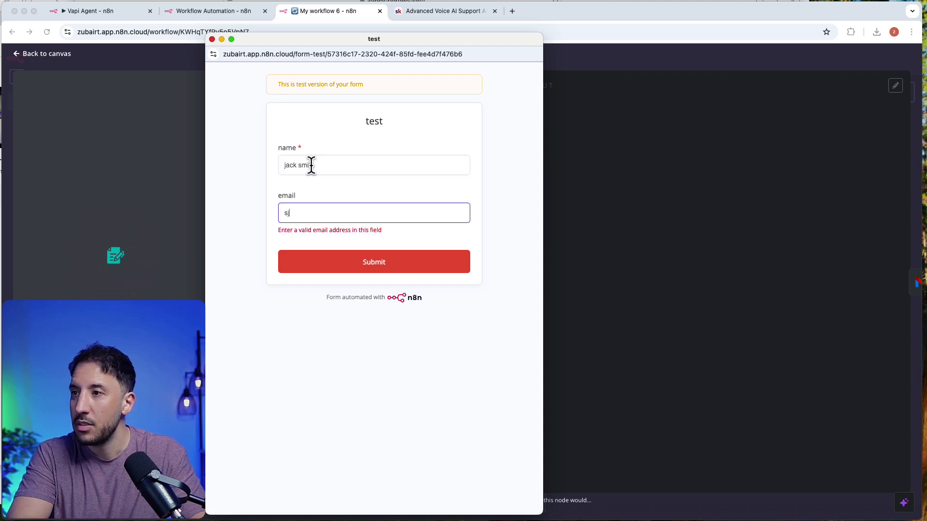
{"action": "key", "text": "BackSpace"}
{"action": "key", "text": "BackSpace"}
{"action": "key", "text": "BackSpace"}
{"action": "key", "text": "BackSpace"}
{"action": "key", "text": "BackSpace"}
{"action": "key", "text": "BackSpace"}
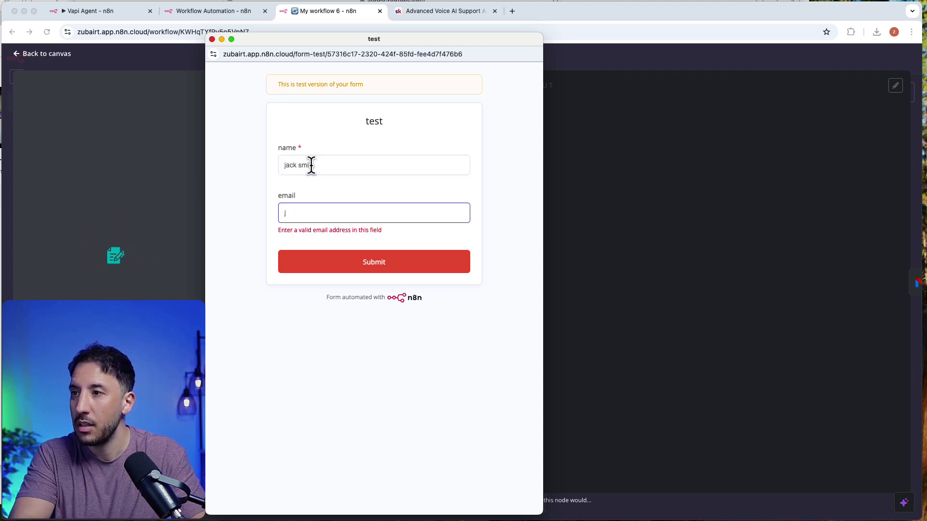
{"action": "key", "text": "BackSpace"}
{"action": "key", "text": "BackSpace"}
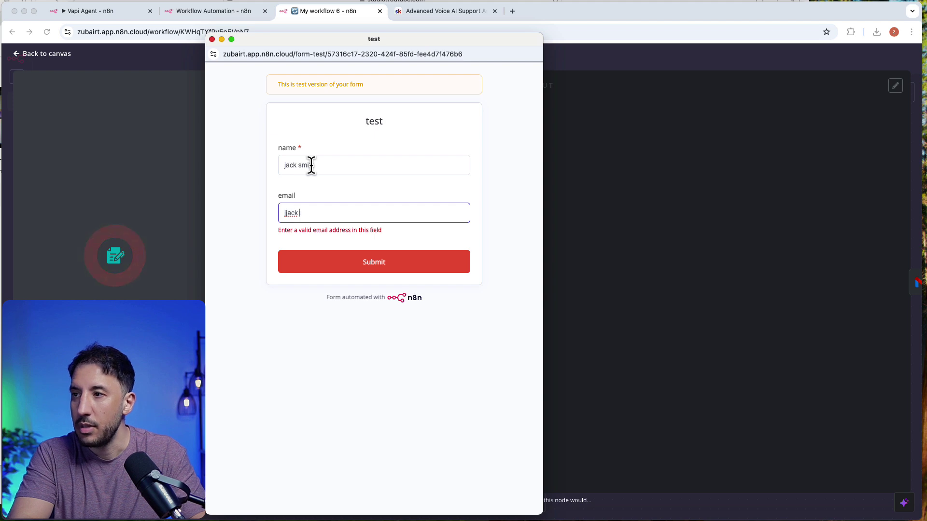
{"action": "key", "text": "BackSpace"}
{"action": "key", "text": "BackSpace"}
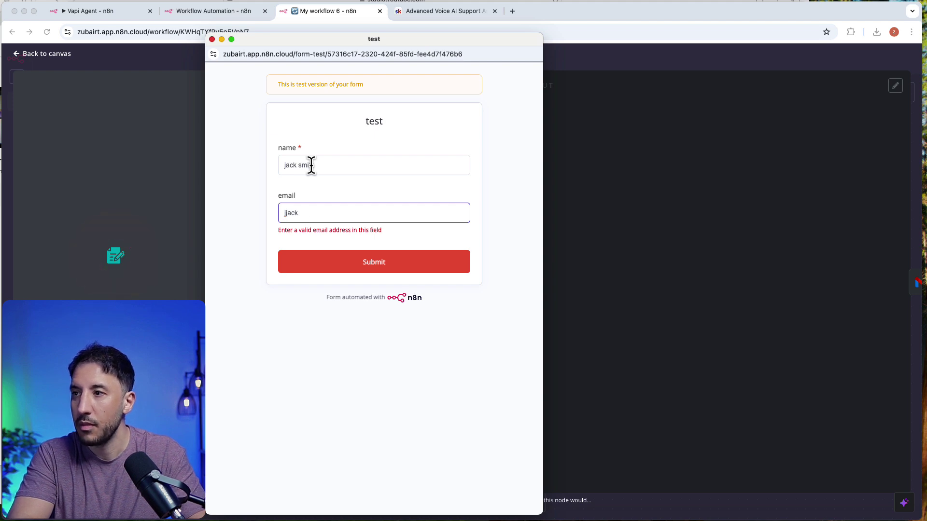
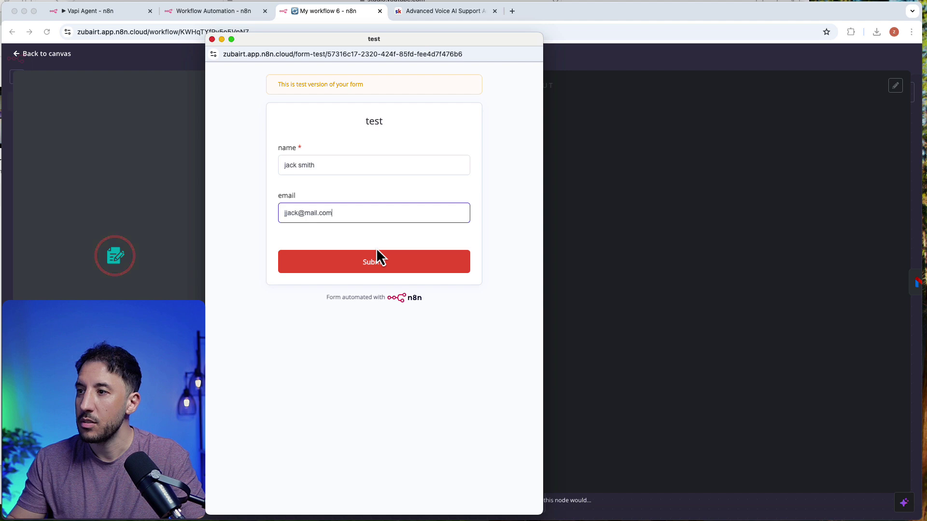
{"action": "left_click", "coordinate": [374, 261]}
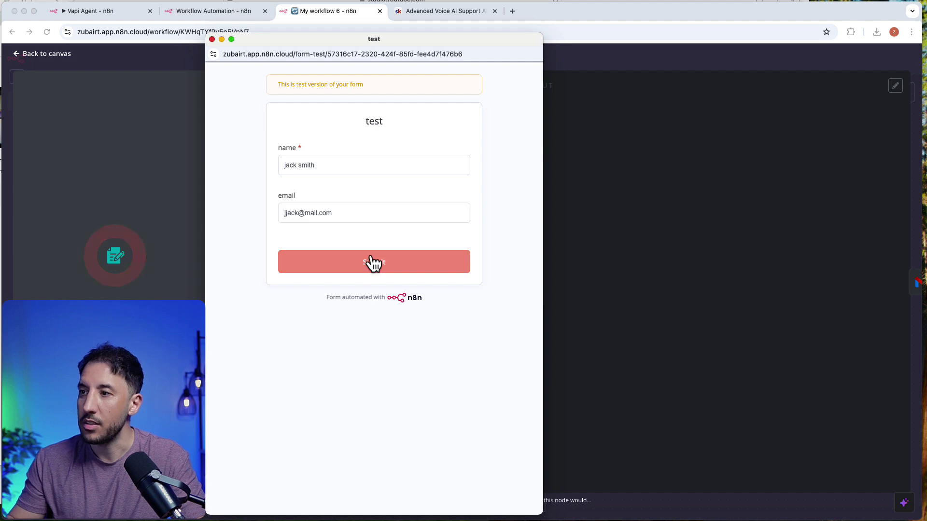
{"action": "left_click", "coordinate": [627, 69]}
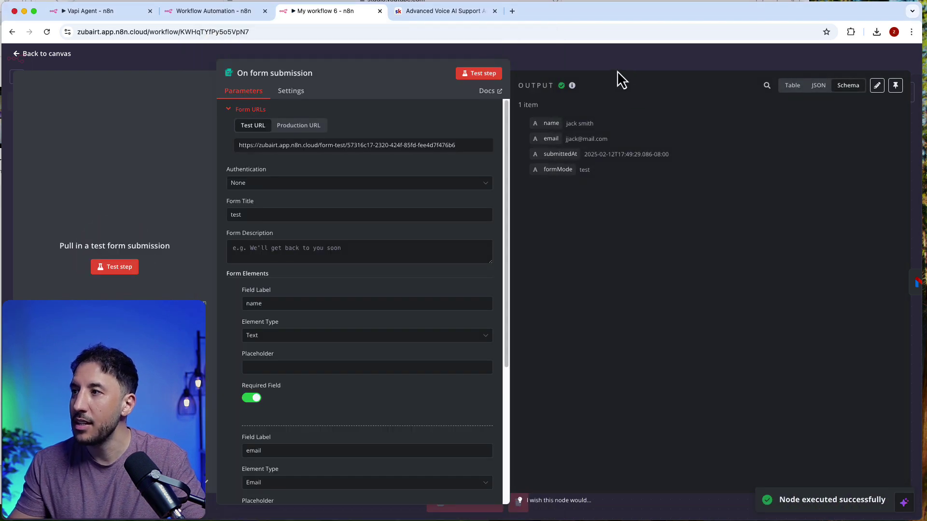
{"action": "left_click", "coordinate": [617, 71]}
Step: Reactivate the Gmail node and enter the subject 'Thanks for signup'
{"action": "mouse_move", "coordinate": [394, 228]}
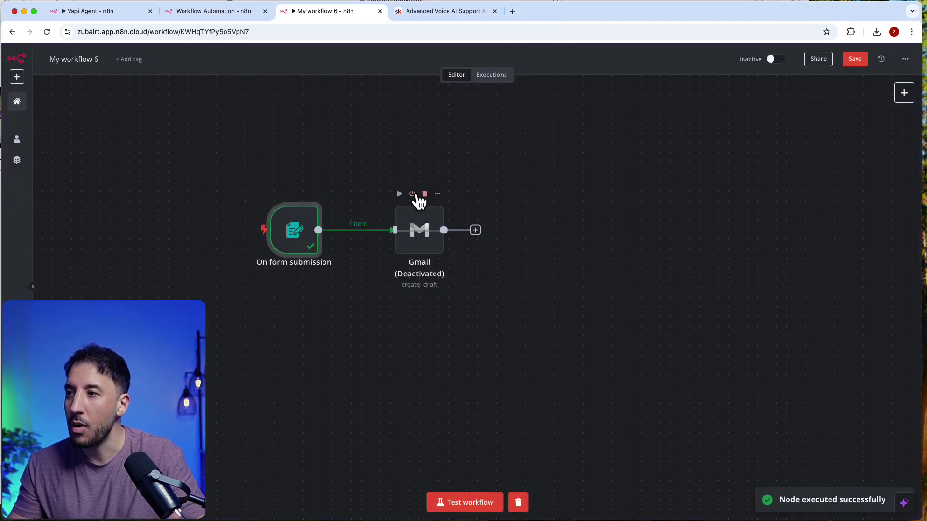
{"action": "left_click", "coordinate": [413, 195]}
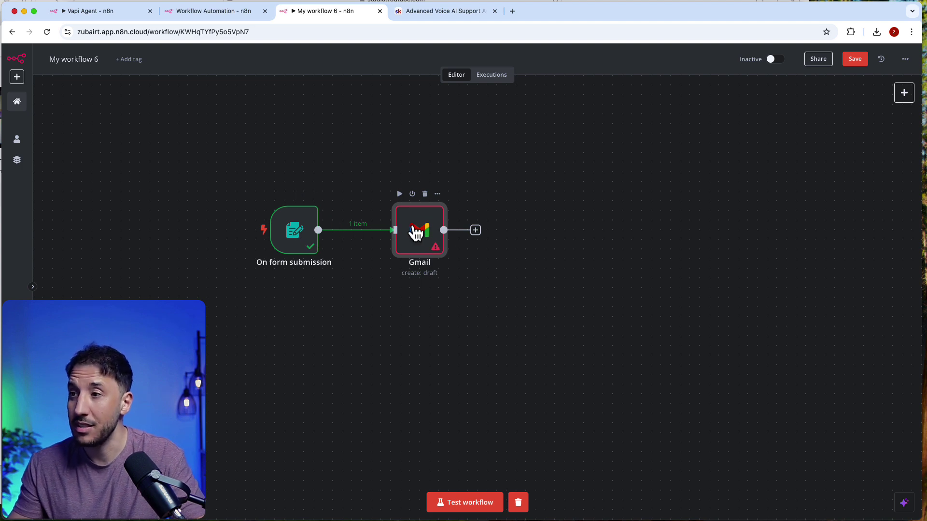
{"action": "double_click", "coordinate": [416, 233]}
{"action": "left_click", "coordinate": [371, 221]}
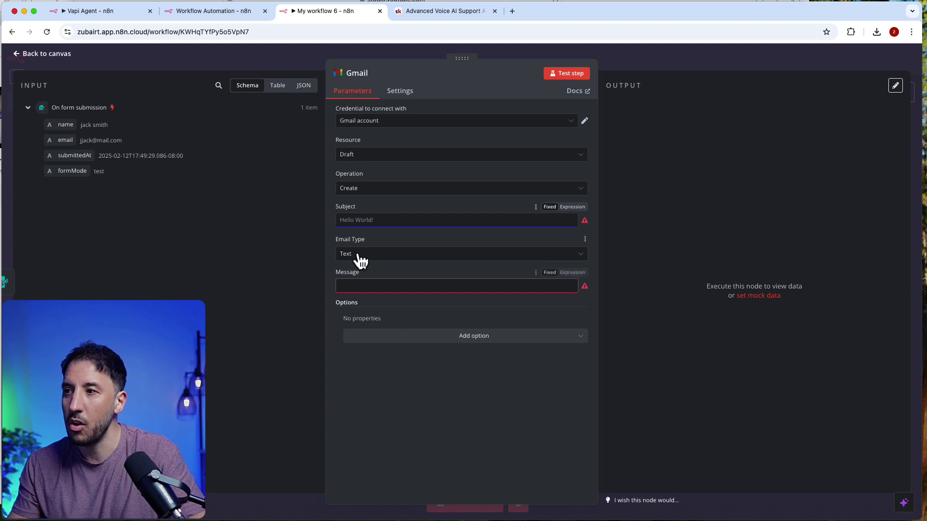
{"action": "type", "text": "Thanks for signup"}
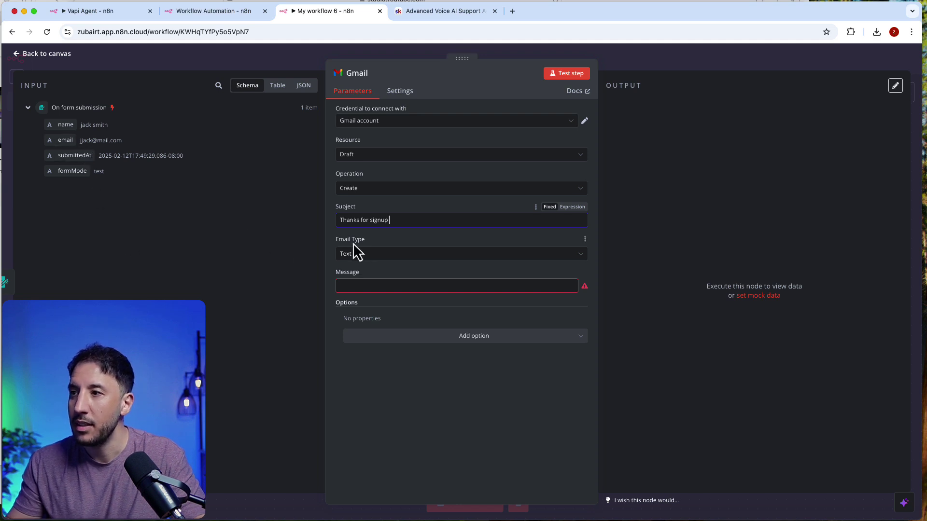
Step: Set the Gmail resource to Message, map the submitted email into To, and write 'hi thanks you for signing up'
{"action": "left_click", "coordinate": [393, 191]}
{"action": "left_click", "coordinate": [390, 187]}
{"action": "left_click", "coordinate": [397, 154]}
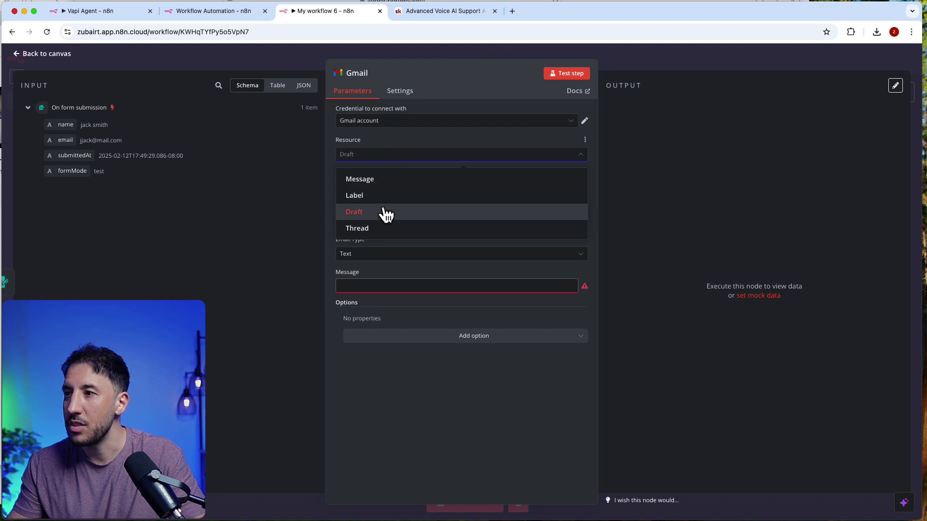
{"action": "left_click", "coordinate": [375, 179]}
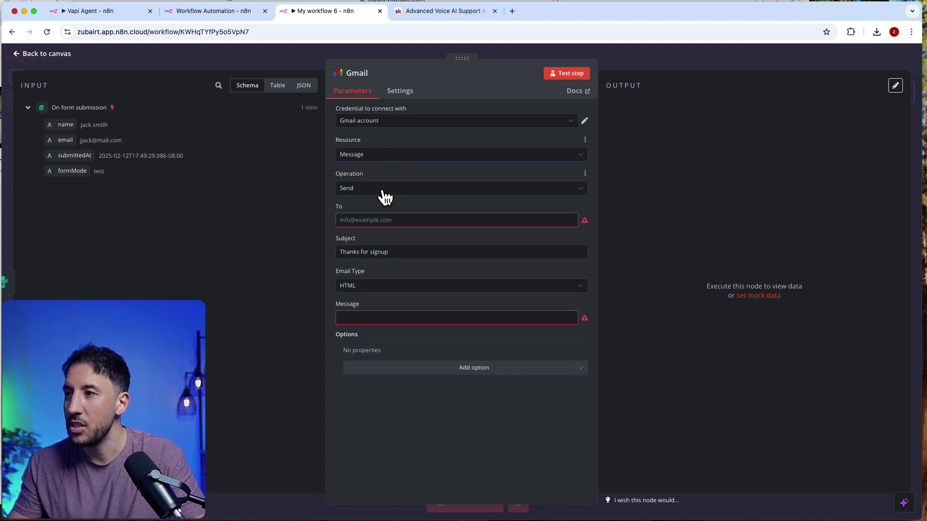
{"action": "left_click", "coordinate": [385, 220]}
{"action": "left_click_drag", "start_coordinate": [65, 140], "coordinate": [395, 222]}
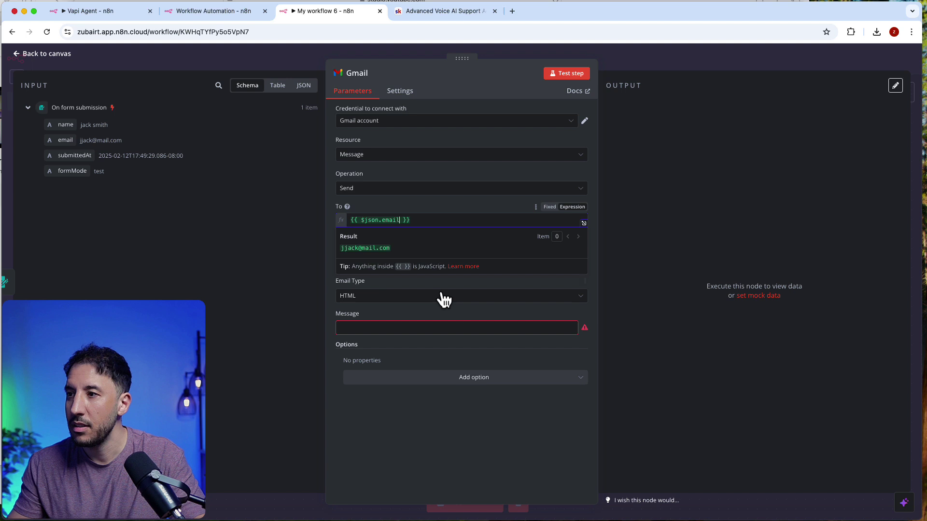
{"action": "left_click", "coordinate": [388, 329]}
{"action": "type", "text": "hi "}
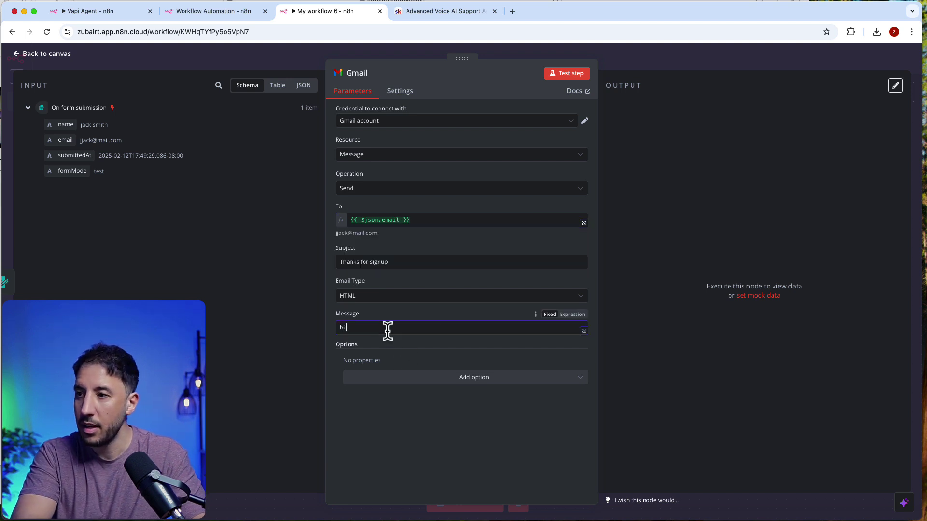
{"action": "type", "text": "thanks you"}
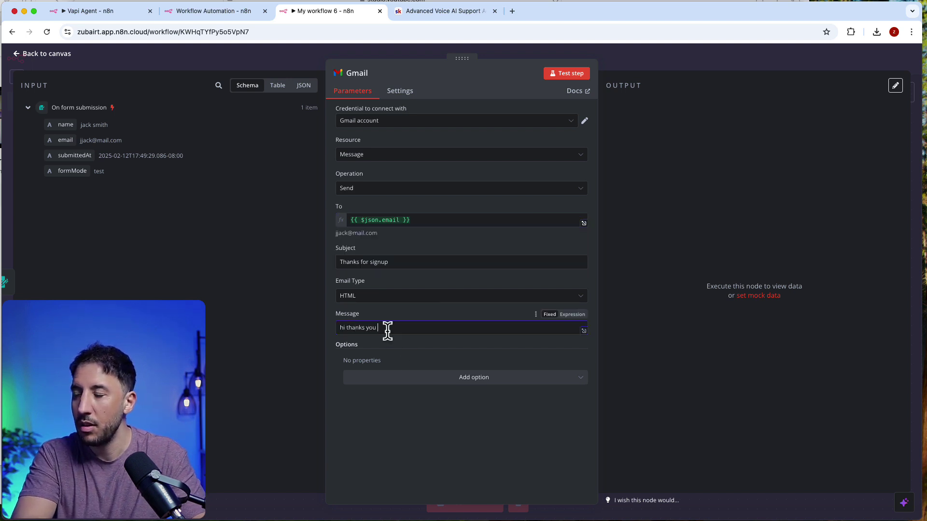
{"action": "type", "text": " for"}
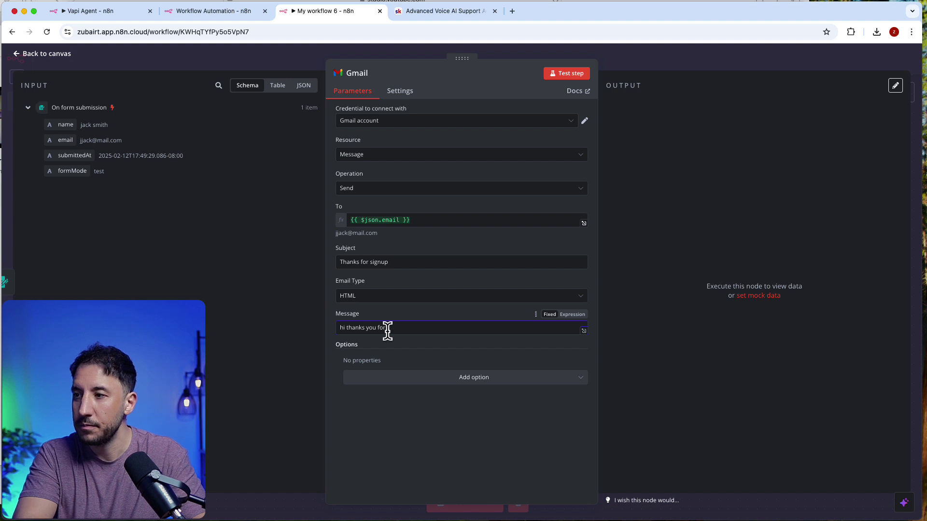
{"action": "type", "text": " signing "}
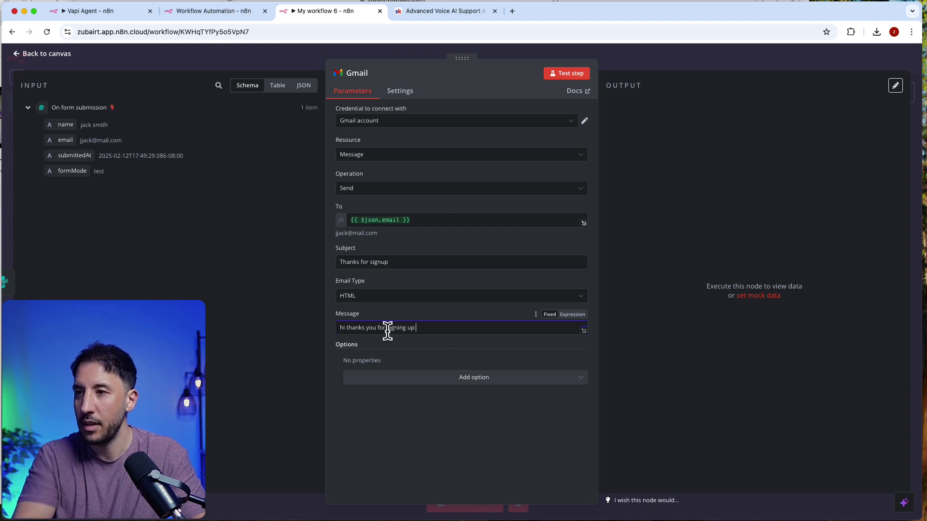
{"action": "type", "text": "up"}
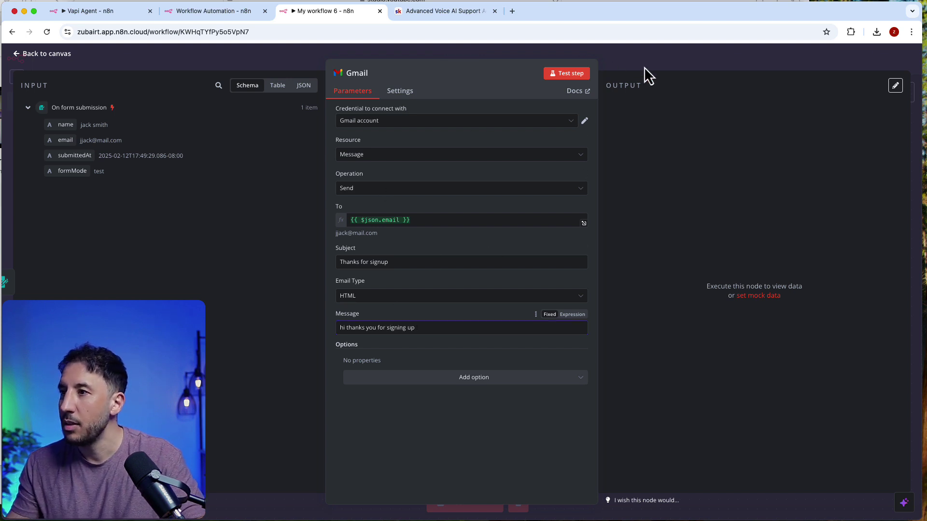
{"action": "left_click", "coordinate": [644, 67]}
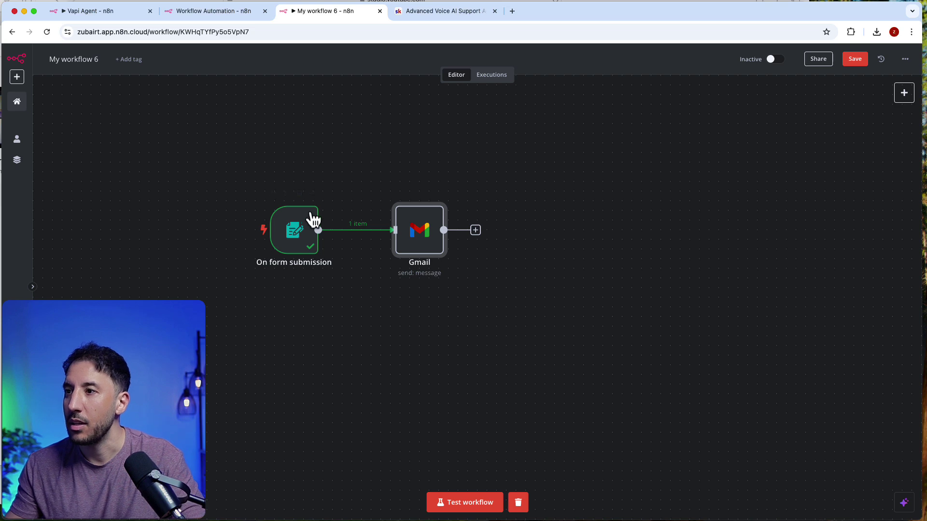
Step: Clear old test data and submit a fresh test form entry with a name and saved email
{"action": "left_click", "coordinate": [518, 504]}
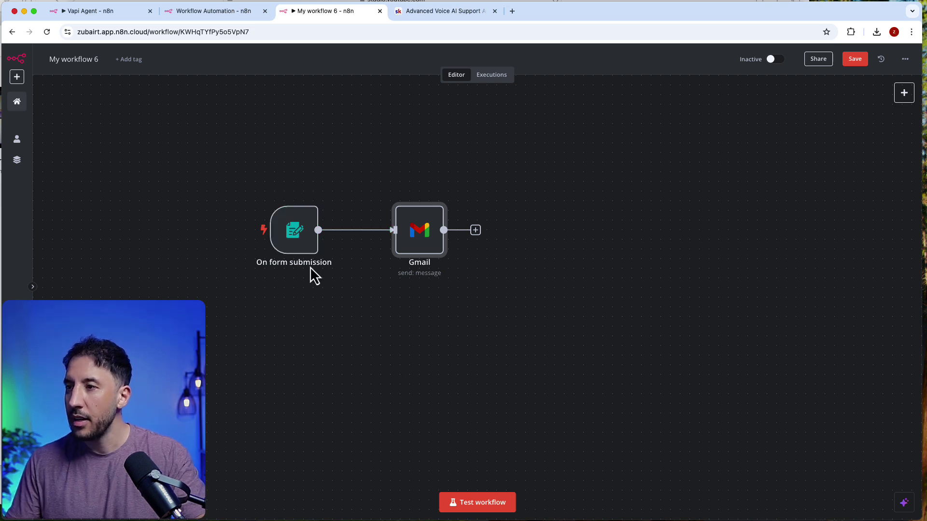
{"action": "double_click", "coordinate": [306, 241]}
{"action": "left_click", "coordinate": [478, 74]}
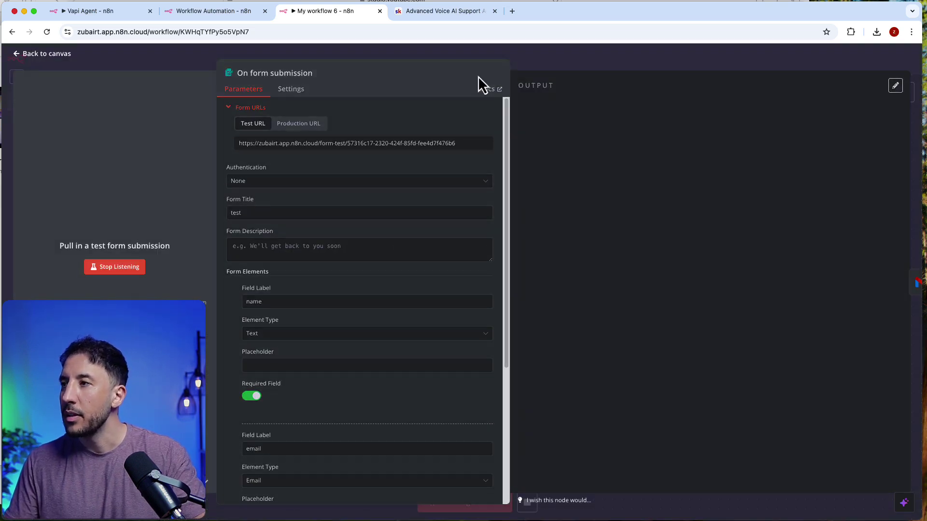
{"action": "left_click", "coordinate": [626, 46]}
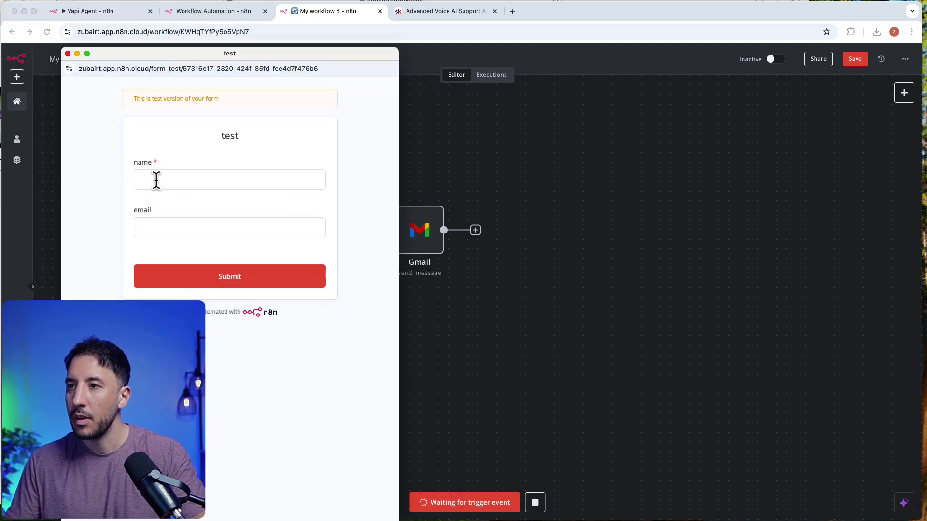
{"action": "left_click", "coordinate": [156, 180]}
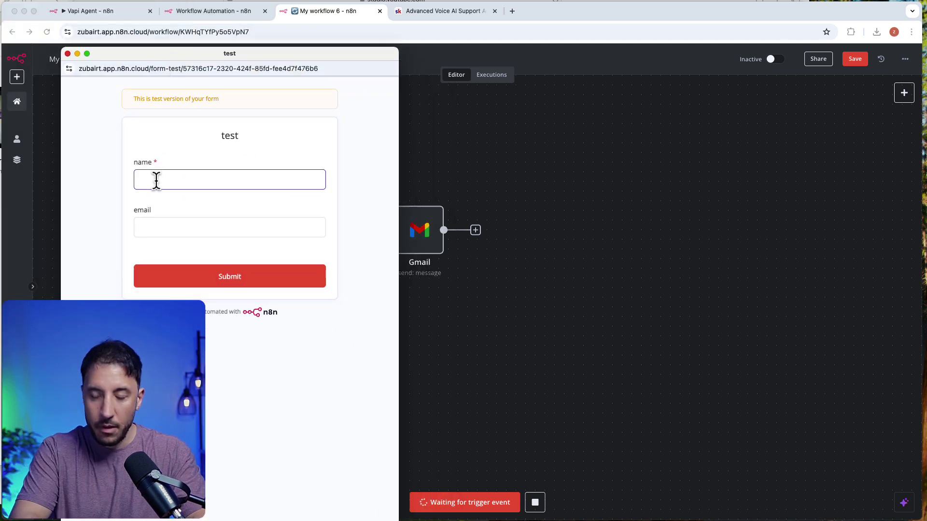
{"action": "key", "text": "Tab"}
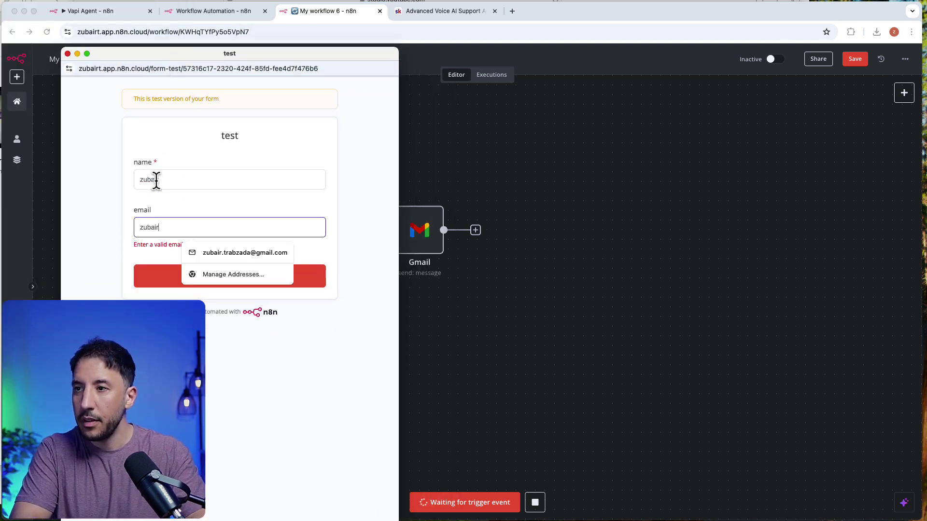
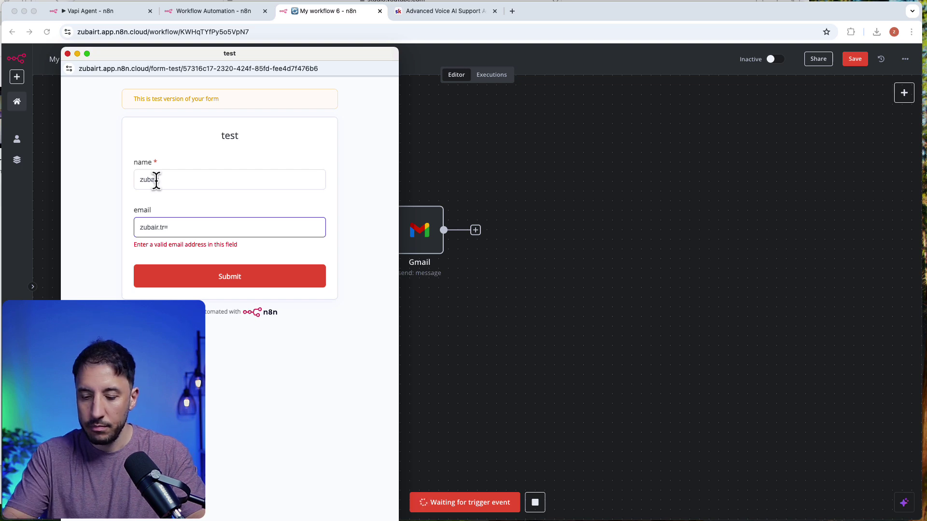
{"action": "key", "text": "BackSpace"}
{"action": "left_click", "coordinate": [225, 252]}
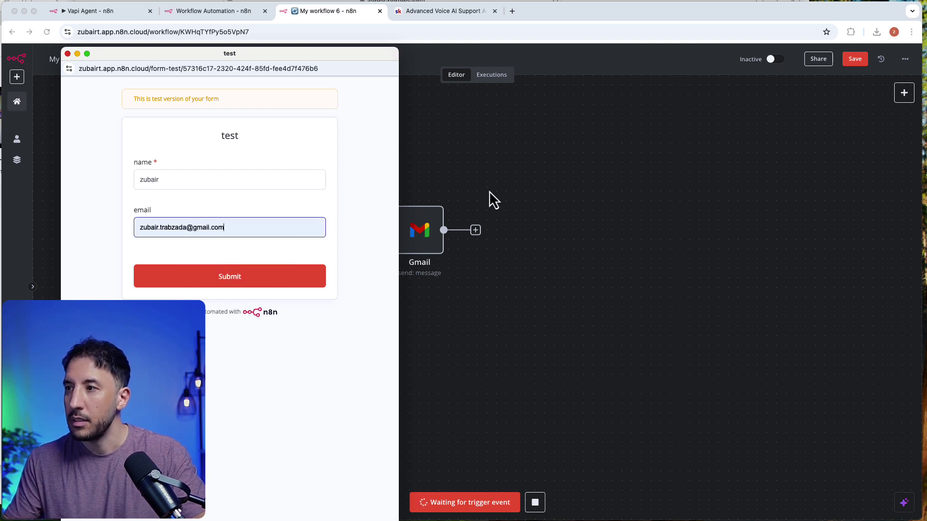
{"action": "left_click", "coordinate": [256, 275]}
Step: Test-run the Gmail send step so it executes with the new submission
{"action": "left_click", "coordinate": [484, 193]}
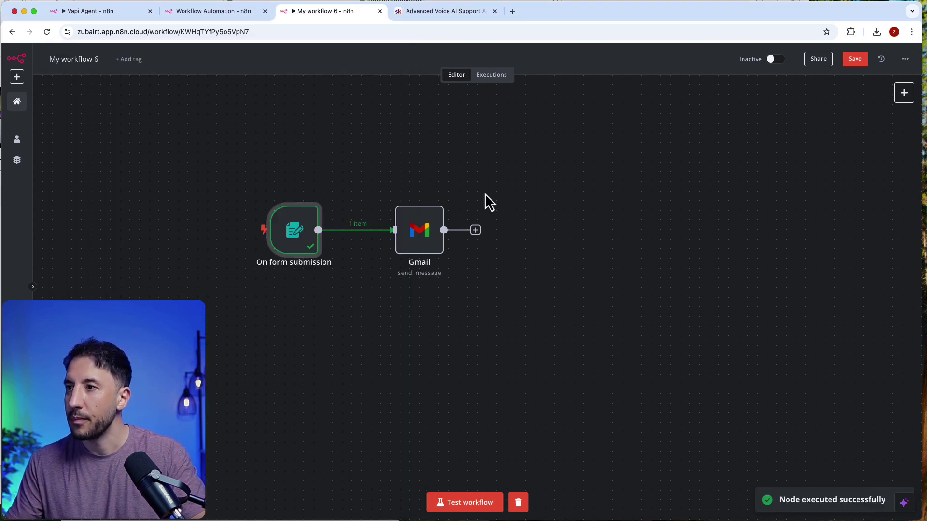
{"action": "left_click", "coordinate": [426, 242]}
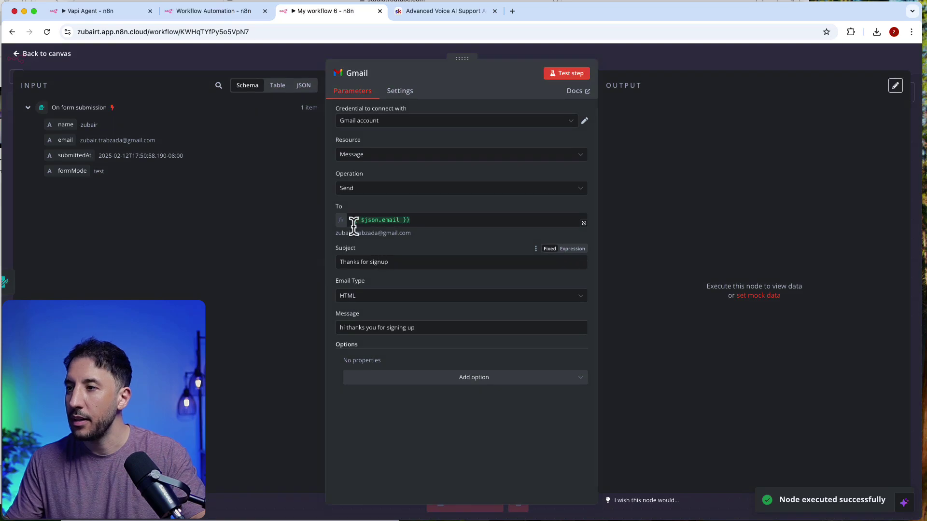
{"action": "left_click", "coordinate": [731, 53]}
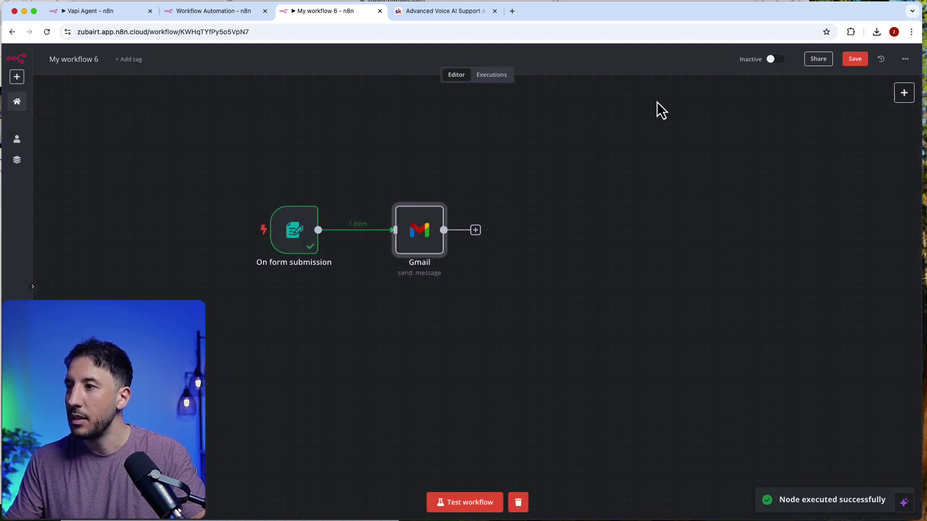
{"action": "double_click", "coordinate": [422, 229]}
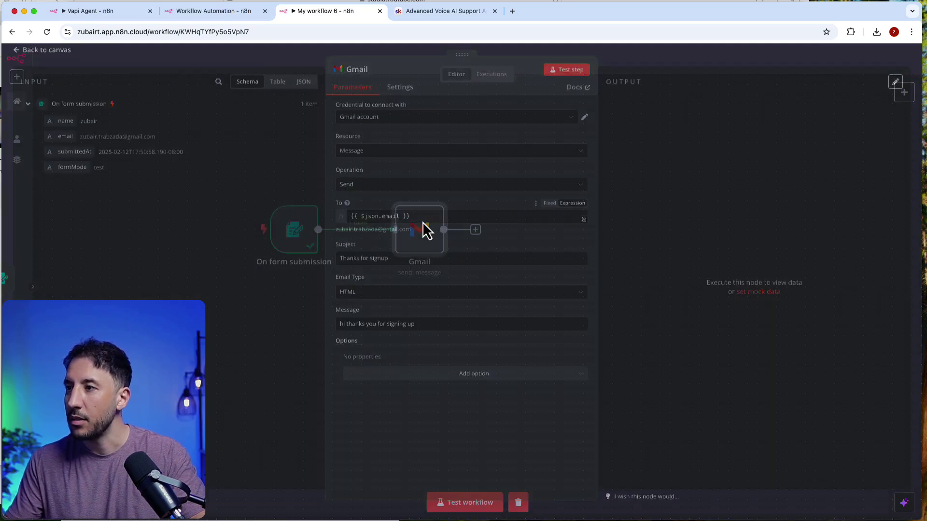
{"action": "left_click", "coordinate": [567, 75]}
{"action": "left_click", "coordinate": [657, 65]}
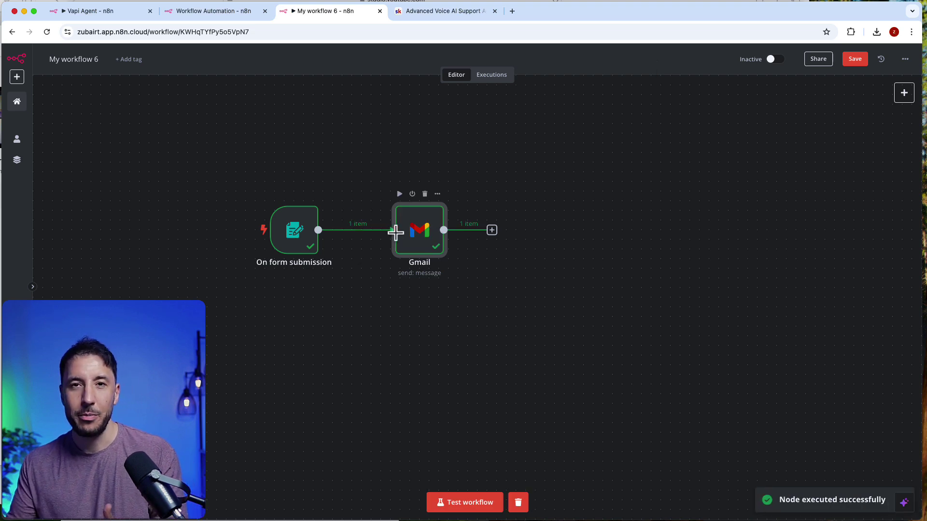
Step: Open the 'Thanks for signup' email in Gmail in a new tab, then return to My workflow 6
{"action": "left_click", "coordinate": [512, 11]}
{"action": "left_click", "coordinate": [802, 76]}
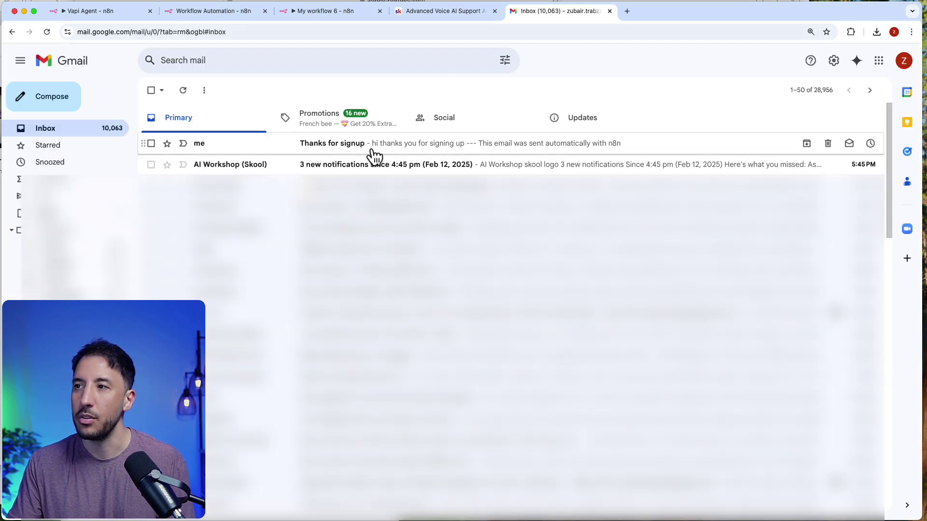
{"action": "left_click", "coordinate": [367, 148]}
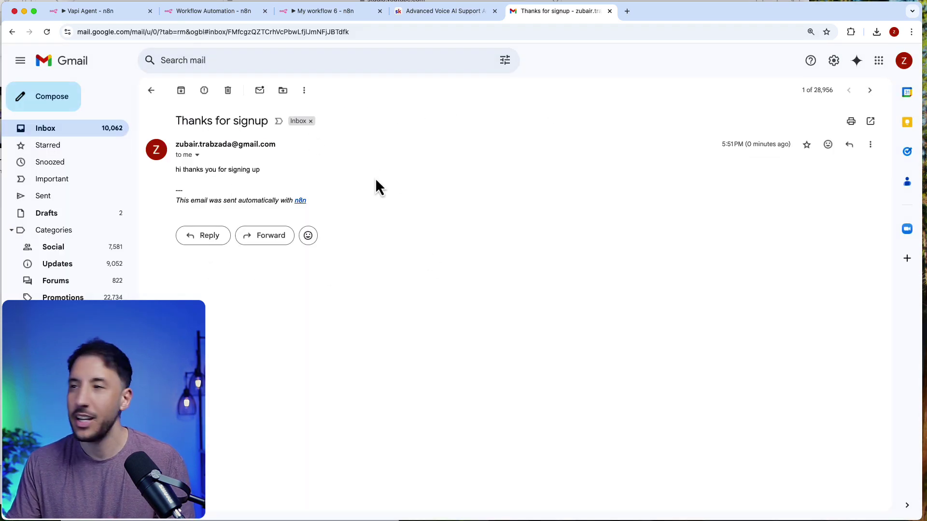
{"action": "left_click", "coordinate": [316, 11]}
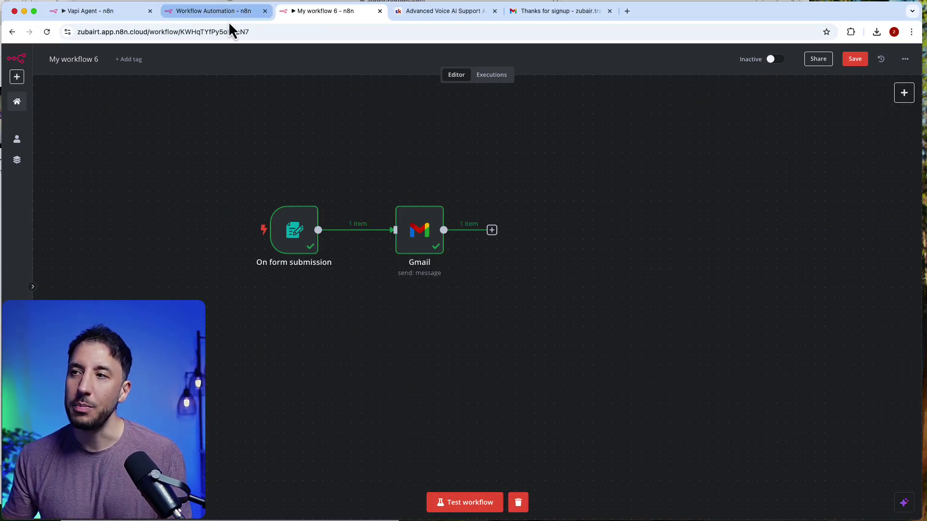
Step: Switch to the LinkedIn enrichment template and view the Pull linkedin profiles node's parameters
{"action": "left_click", "coordinate": [204, 16]}
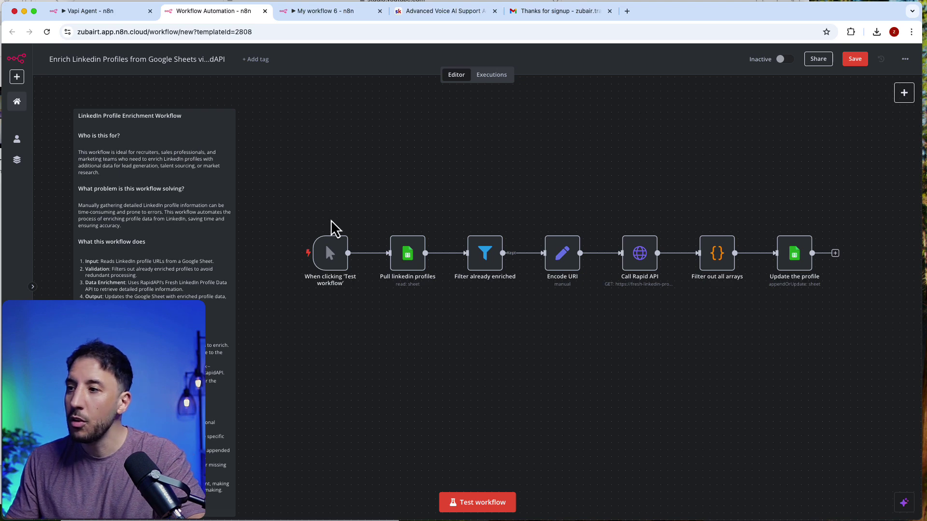
{"action": "mouse_move", "coordinate": [370, 255]}
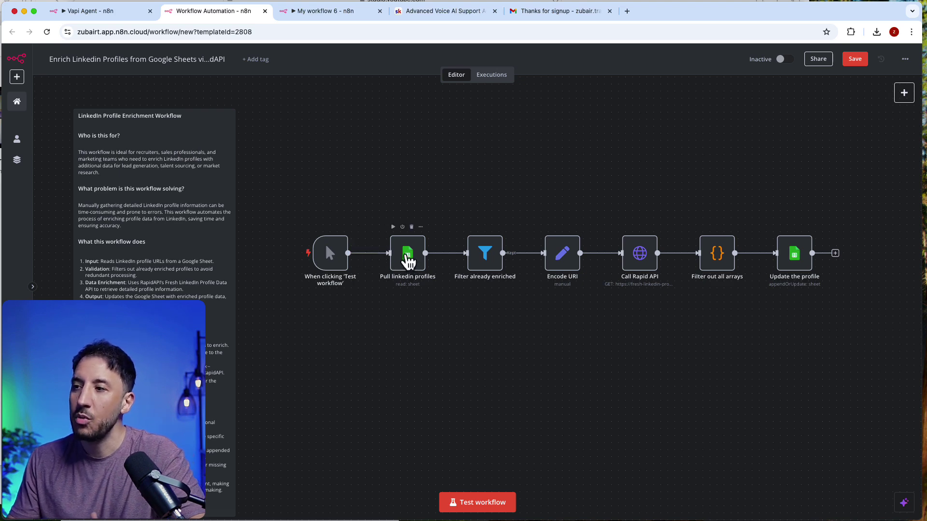
{"action": "left_click", "coordinate": [408, 260]}
{"action": "double_click", "coordinate": [408, 260]}
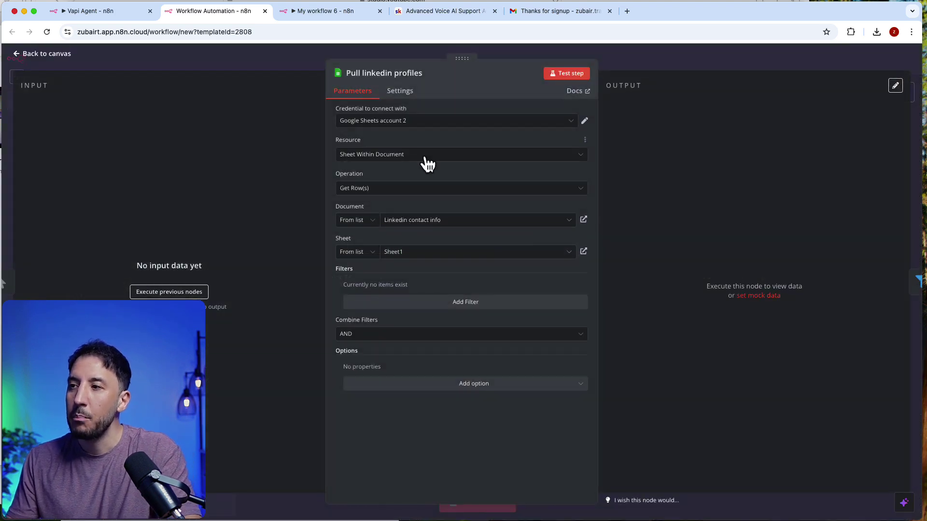
{"action": "left_click", "coordinate": [613, 68]}
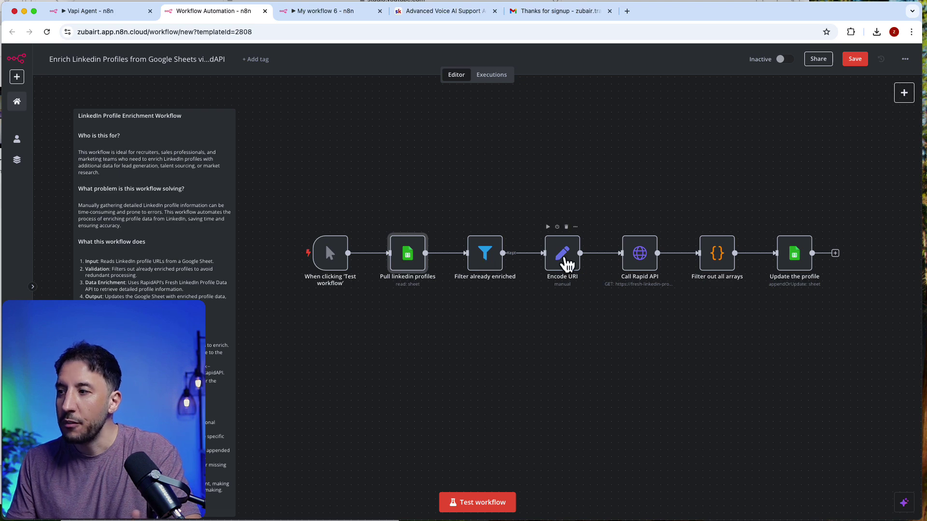
Step: Inspect the Call Rapid API node's parameters, keeping its name unchanged
{"action": "double_click", "coordinate": [633, 261]}
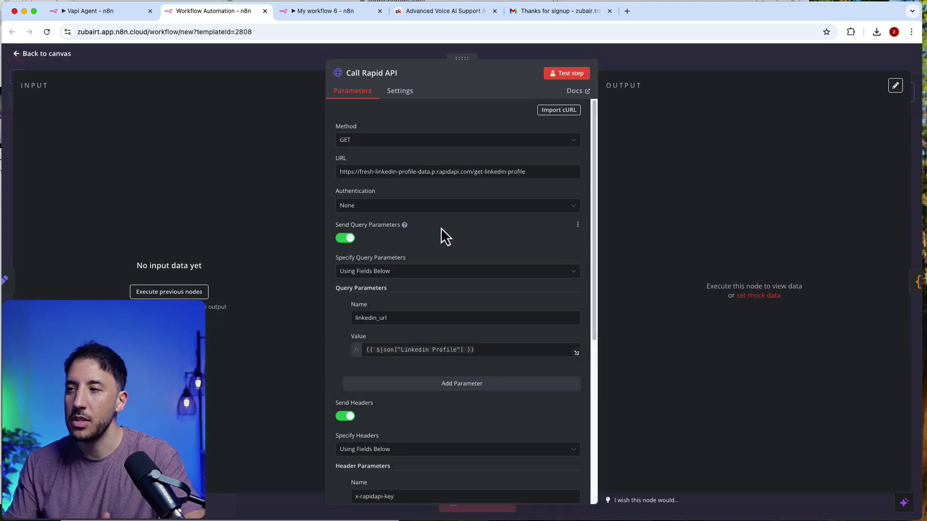
{"action": "left_click", "coordinate": [402, 72]}
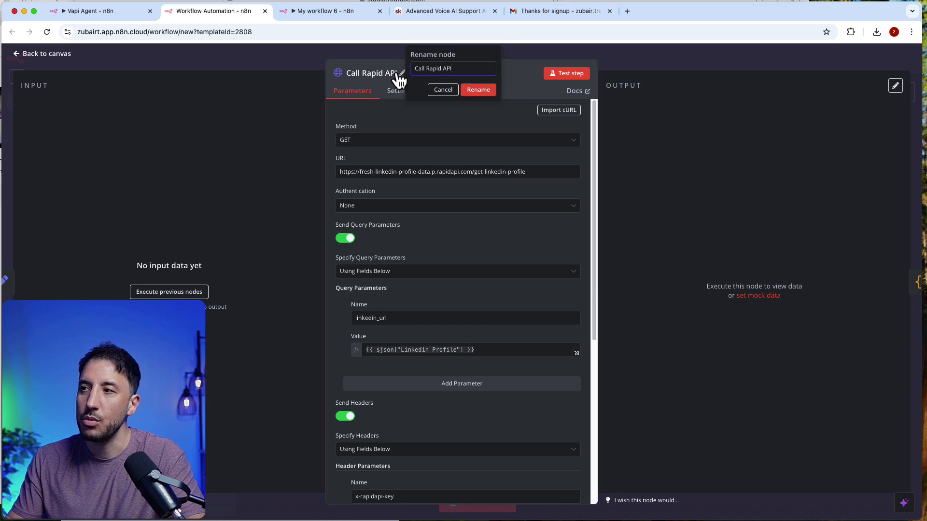
{"action": "left_click", "coordinate": [451, 90]}
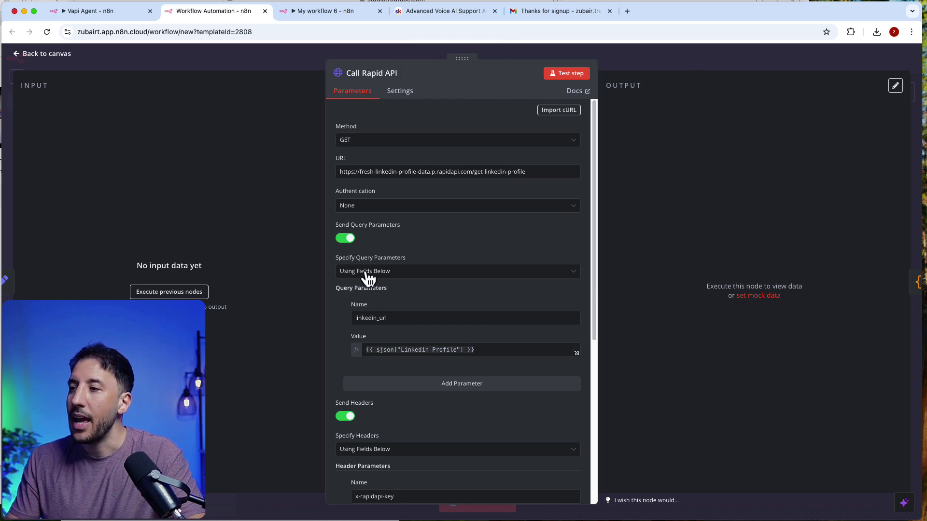
{"action": "scroll", "coordinate": [348, 306], "scroll_direction": "down", "scroll_amount": 3}
{"action": "scroll", "coordinate": [410, 310], "scroll_direction": "up", "scroll_amount": 3}
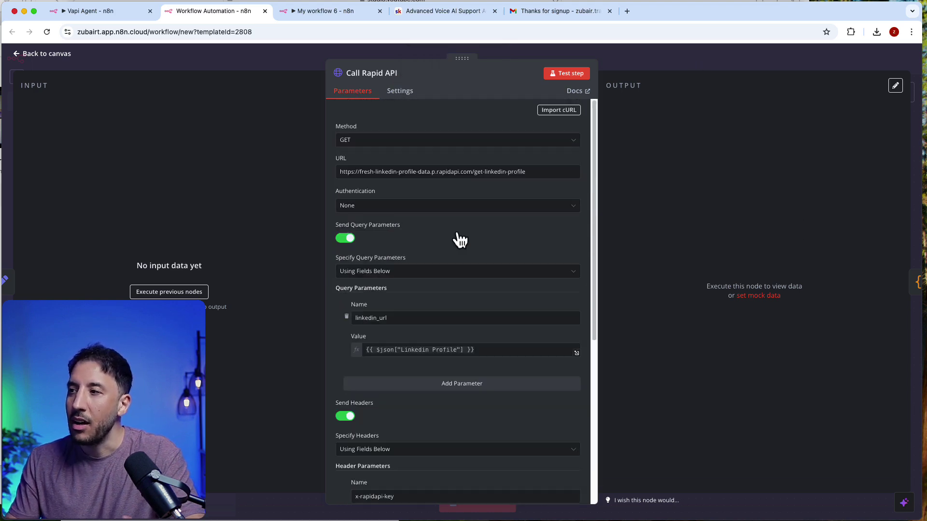
{"action": "left_click", "coordinate": [640, 61]}
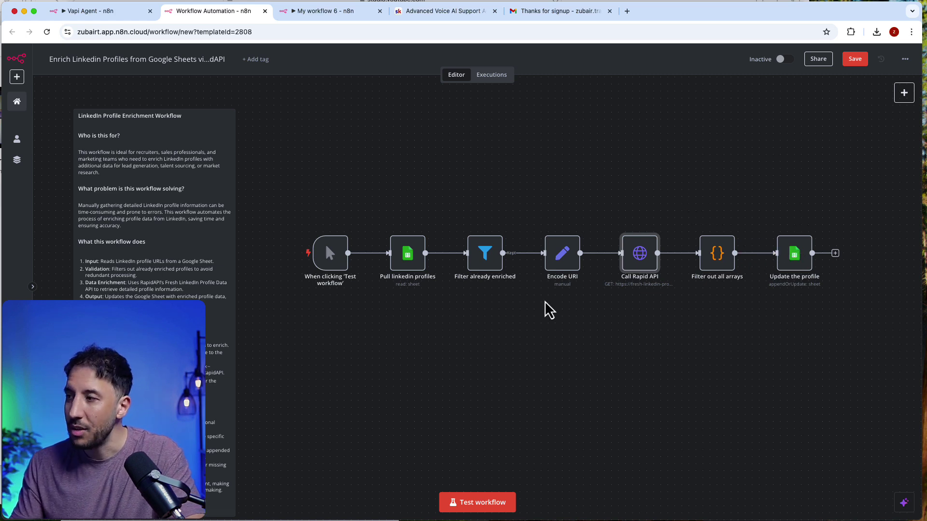
Step: Box-select and deselect the template's seven workflow nodes several times
{"action": "left_click_drag", "start_coordinate": [275, 174], "coordinate": [850, 309]}
{"action": "left_click", "coordinate": [625, 418]}
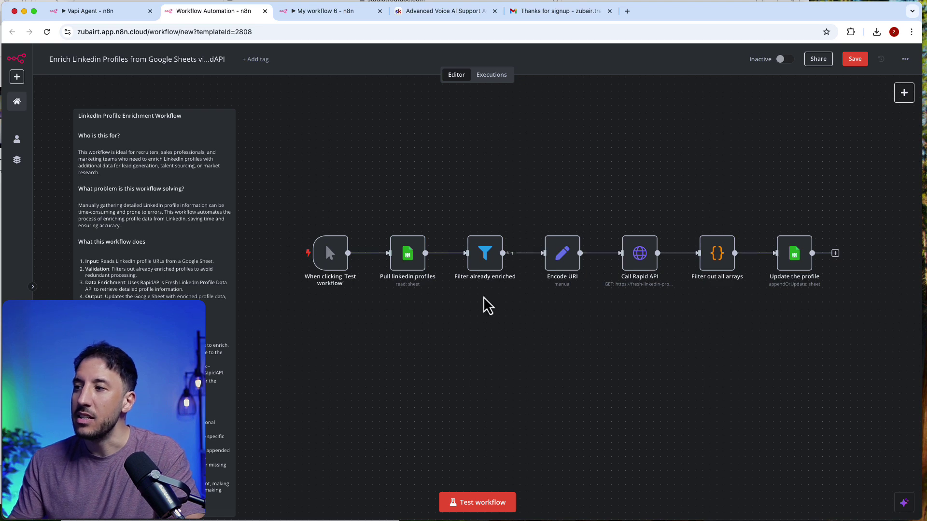
{"action": "key", "text": "ctrl+a"}
{"action": "left_click", "coordinate": [682, 374]}
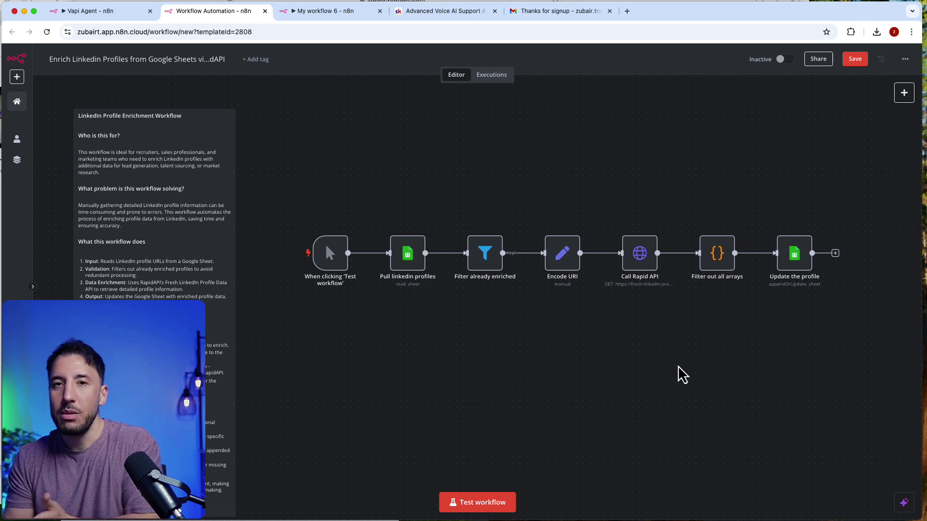
{"action": "left_click_drag", "start_coordinate": [263, 188], "coordinate": [808, 355]}
{"action": "left_click", "coordinate": [807, 355]}
{"action": "mouse_move", "coordinate": [648, 265]}
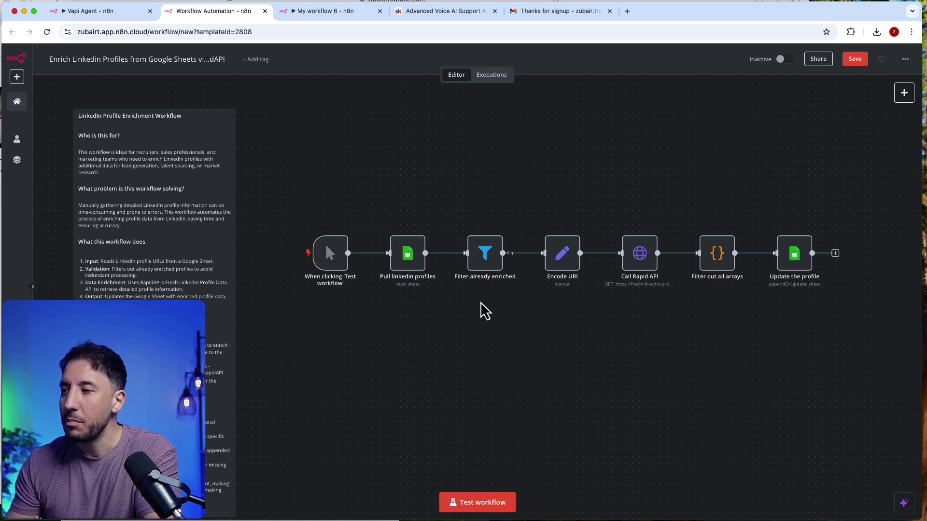
{"action": "left_click_drag", "start_coordinate": [324, 169], "coordinate": [740, 259]}
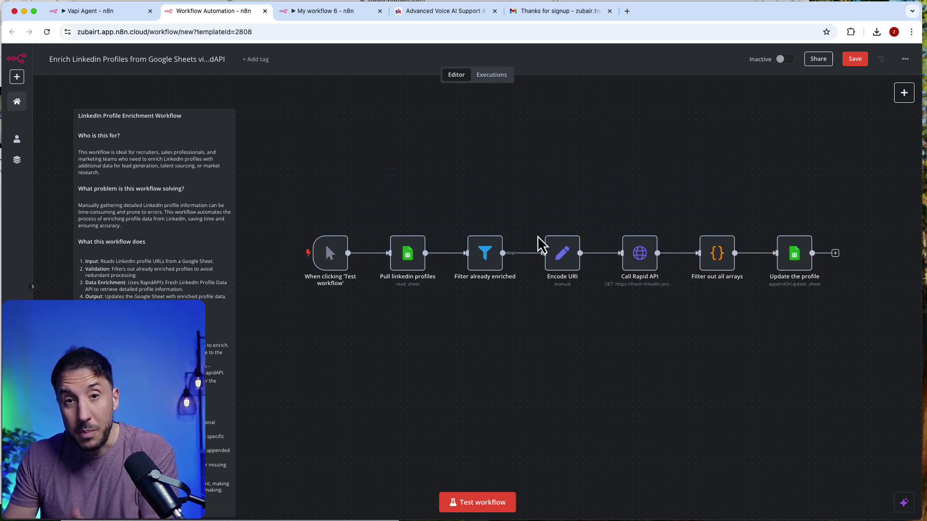
{"action": "left_click_drag", "start_coordinate": [298, 175], "coordinate": [898, 391]}
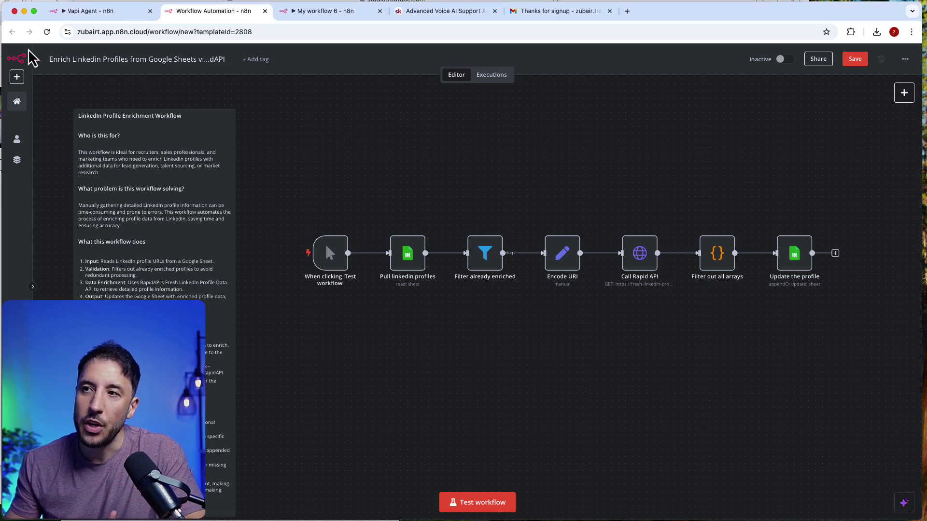
{"action": "right_click", "coordinate": [17, 103]}
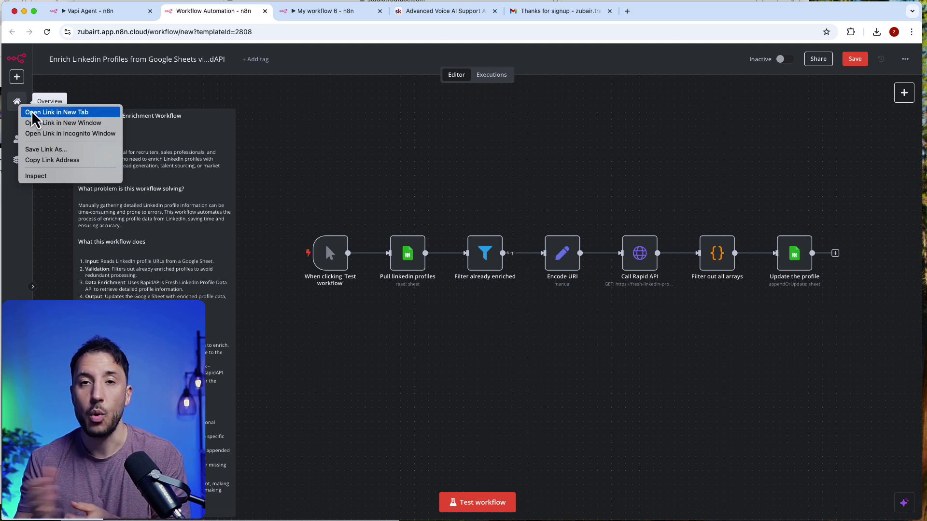
Step: Open a new empty n8n workflow in a new tab from the Overview link
{"action": "left_click", "coordinate": [343, 64]}
{"action": "right_click", "coordinate": [6, 100]}
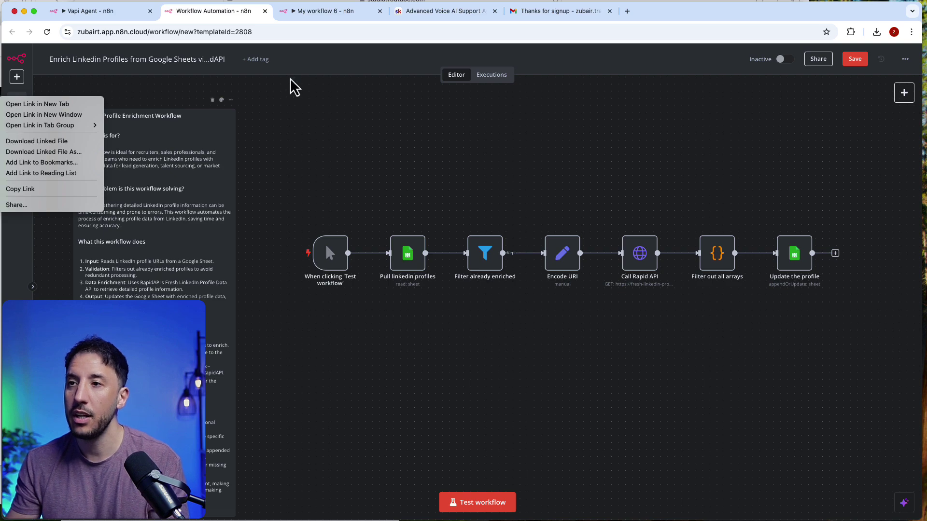
{"action": "left_click", "coordinate": [39, 104]}
Step: In Skool's n8n AI Automations course, open the Gmail Labeling AI Agent lesson and download gmail_labeling_agent.json
{"action": "left_click", "coordinate": [553, 17]}
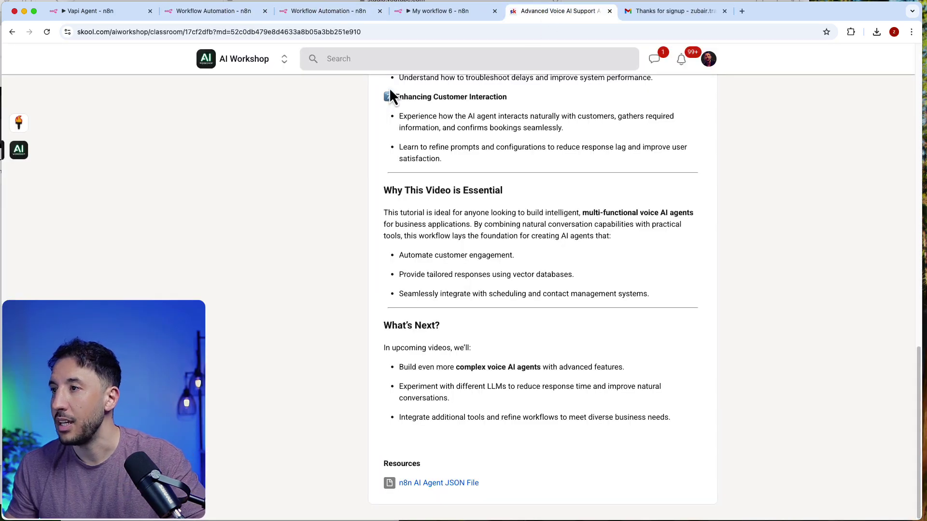
{"action": "scroll", "coordinate": [335, 109], "scroll_direction": "up", "scroll_amount": 10}
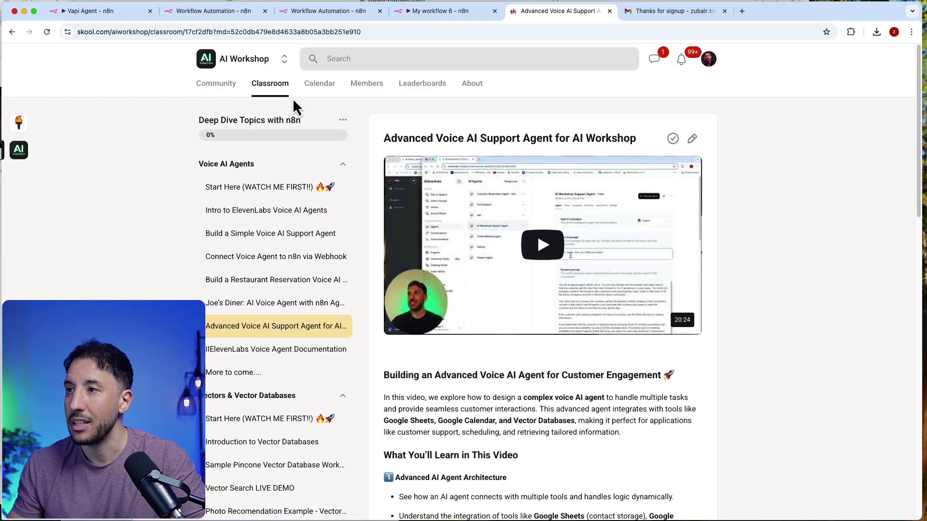
{"action": "left_click", "coordinate": [285, 91]}
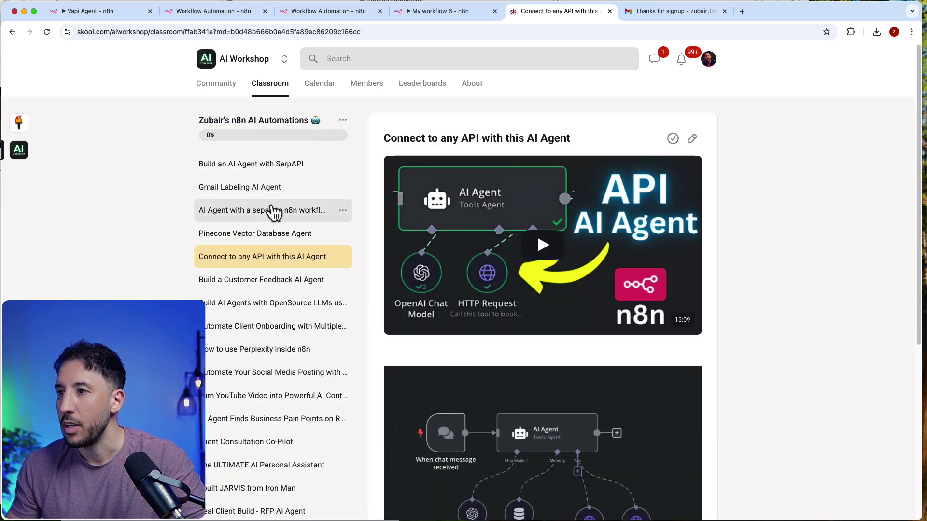
{"action": "left_click", "coordinate": [272, 210]}
{"action": "left_click", "coordinate": [251, 256]}
{"action": "left_click", "coordinate": [254, 237]}
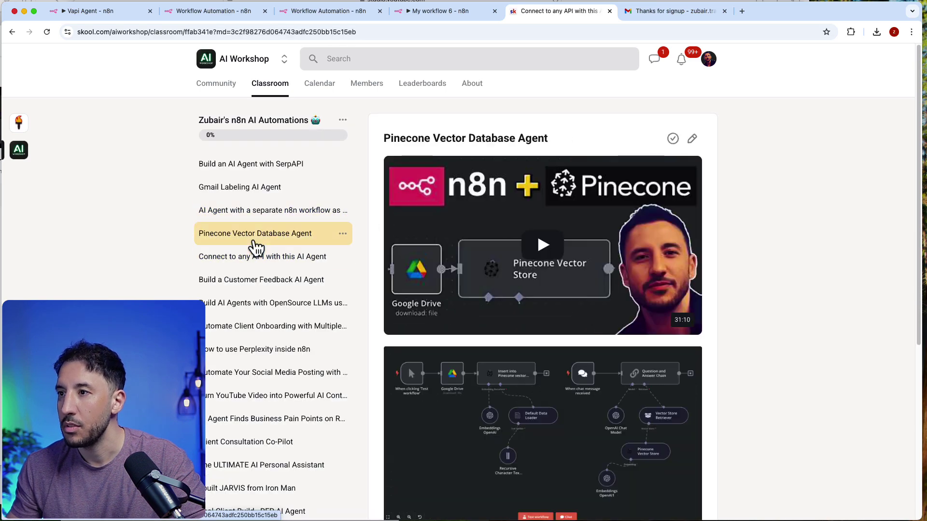
{"action": "left_click", "coordinate": [259, 209]}
{"action": "left_click", "coordinate": [257, 192]}
{"action": "scroll", "coordinate": [629, 388], "scroll_direction": "down", "scroll_amount": 4}
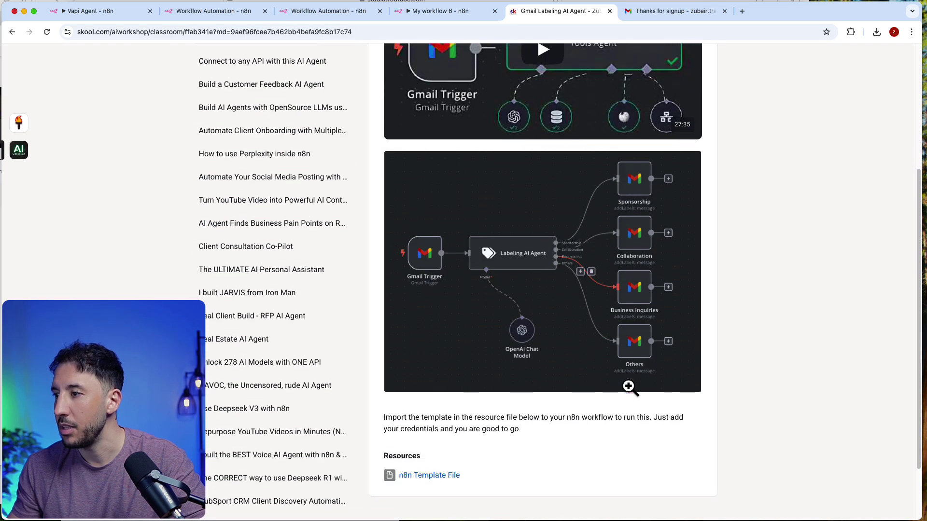
{"action": "scroll", "coordinate": [623, 393], "scroll_direction": "down", "scroll_amount": 2}
{"action": "left_click", "coordinate": [450, 400]}
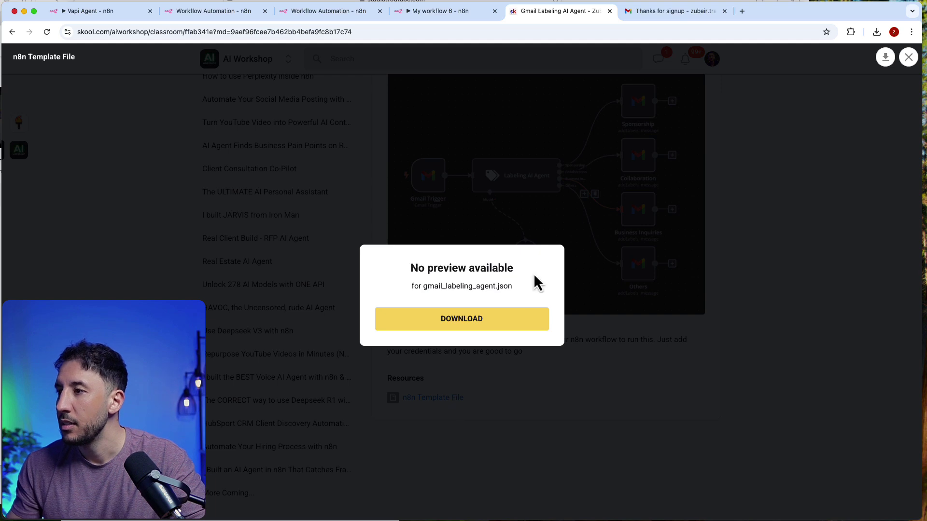
{"action": "left_click", "coordinate": [452, 322]}
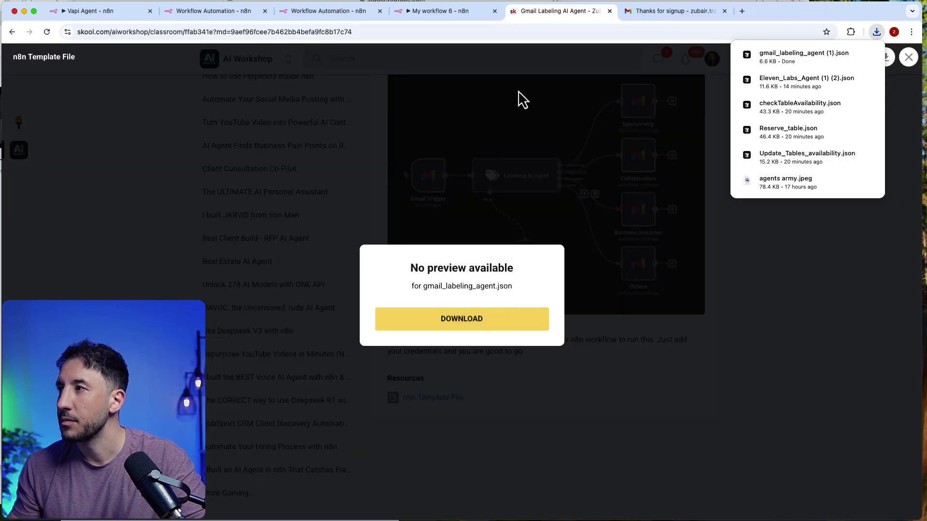
Step: Import gmail_labeling_agent (1).json into the empty My workflow 7 via Import from File
{"action": "left_click", "coordinate": [413, 15]}
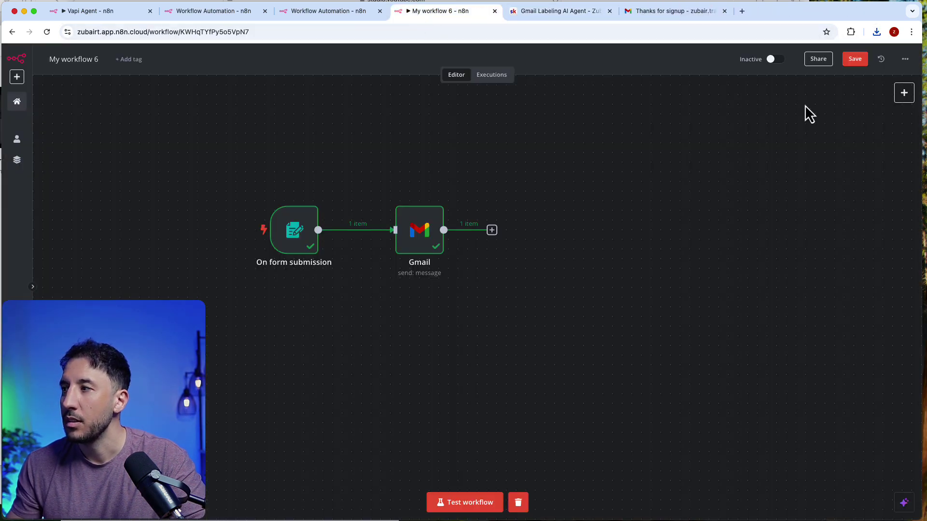
{"action": "left_click", "coordinate": [326, 12]}
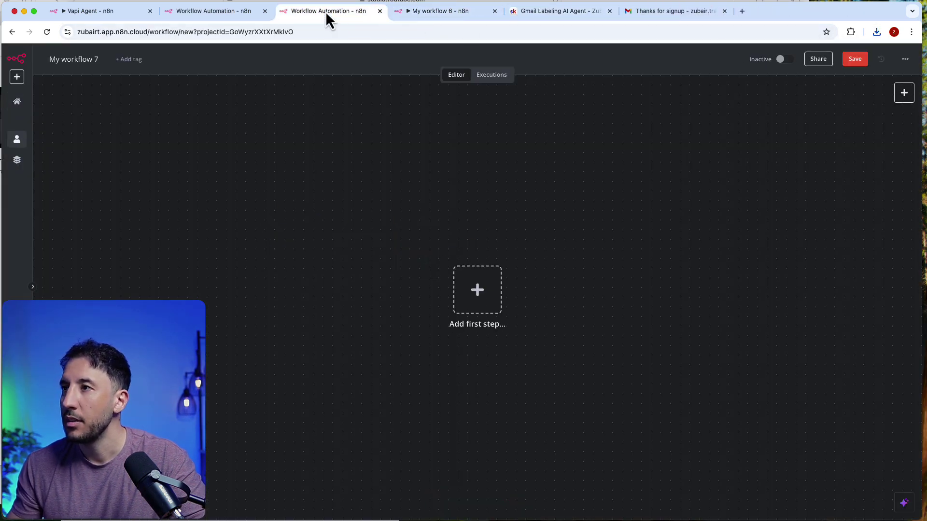
{"action": "left_click", "coordinate": [904, 60]}
{"action": "left_click", "coordinate": [872, 127]}
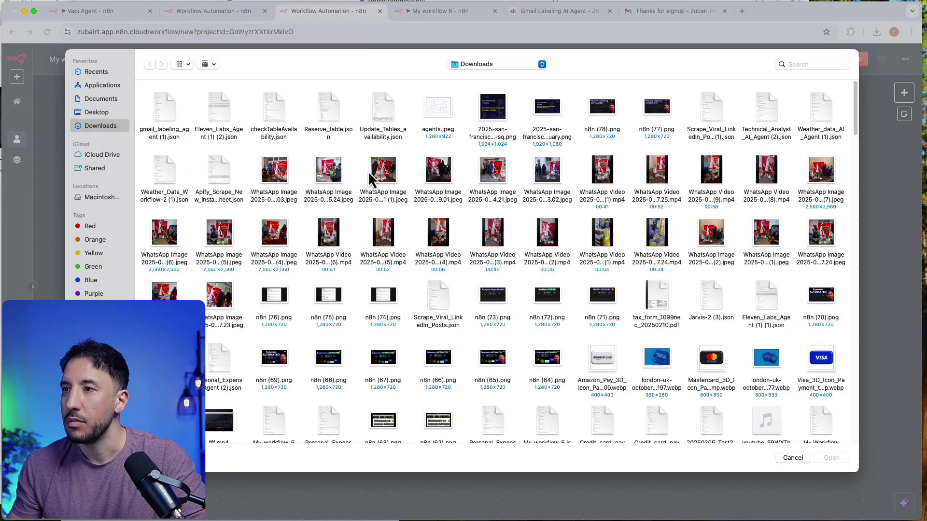
{"action": "double_click", "coordinate": [163, 101]}
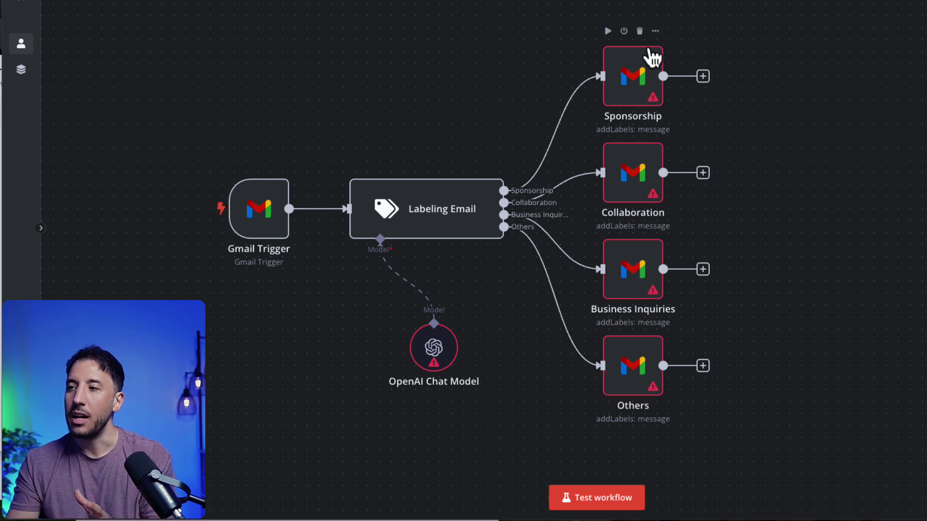
Step: Add a node from the canvas context menu and show the Advanced AI node list
{"action": "mouse_move", "coordinate": [592, 269]}
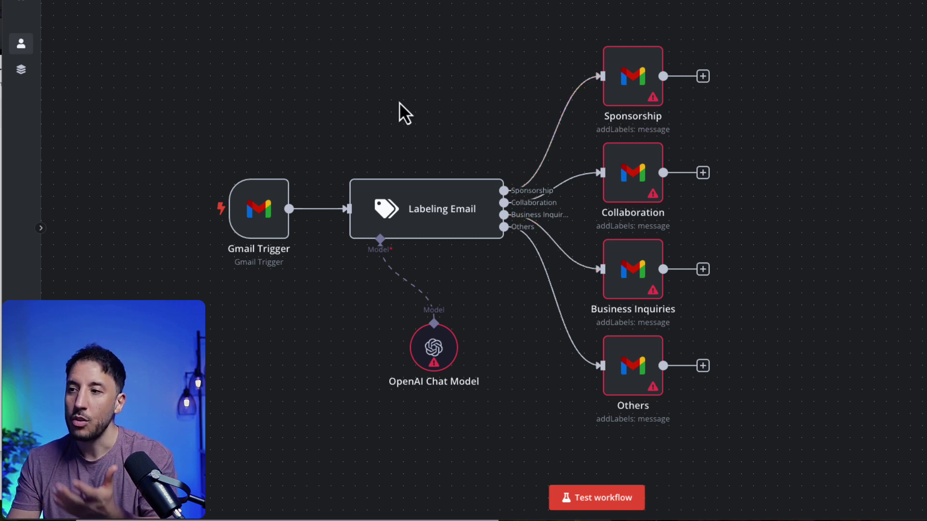
{"action": "mouse_move", "coordinate": [429, 191]}
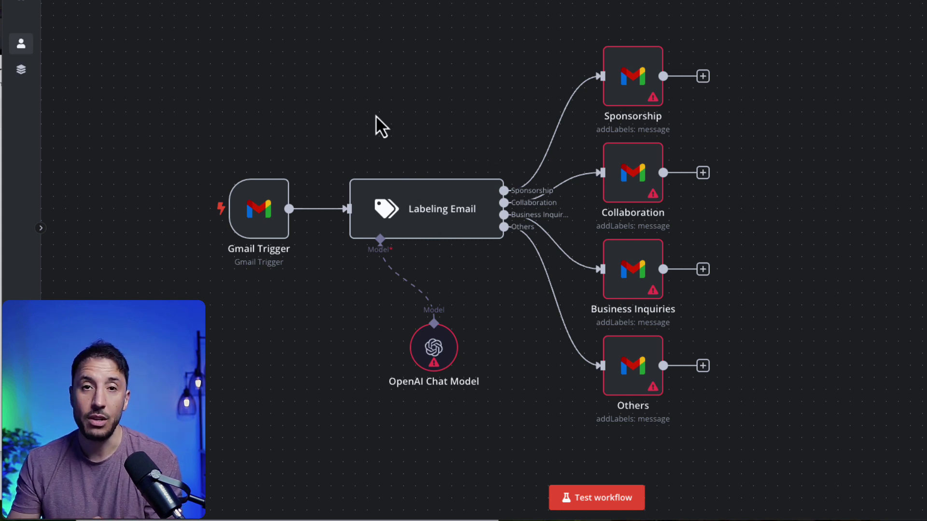
{"action": "right_click", "coordinate": [339, 71]}
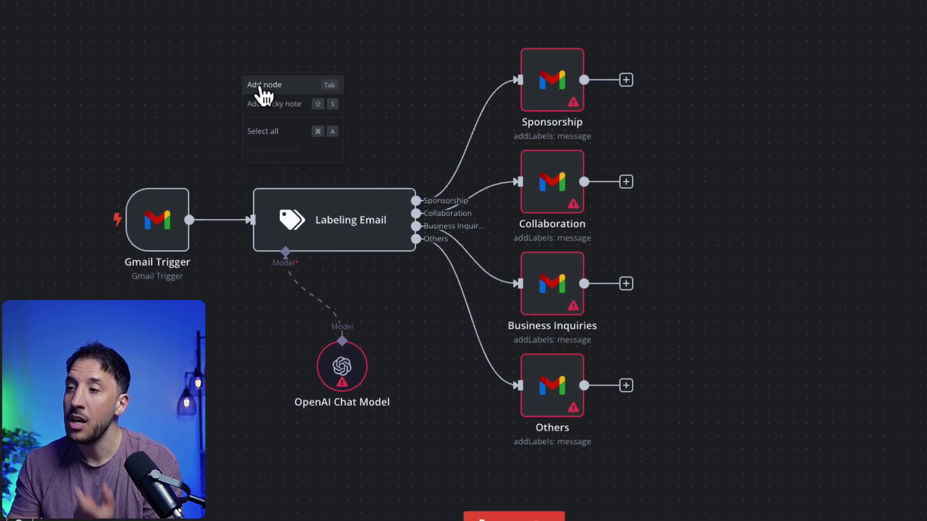
{"action": "left_click", "coordinate": [358, 82]}
{"action": "left_click", "coordinate": [699, 295]}
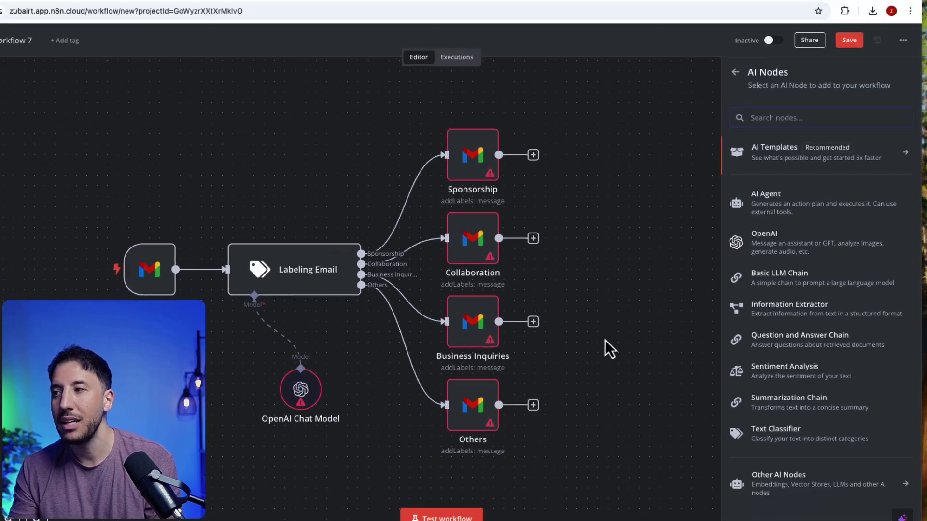
{"action": "double_click", "coordinate": [68, 270]}
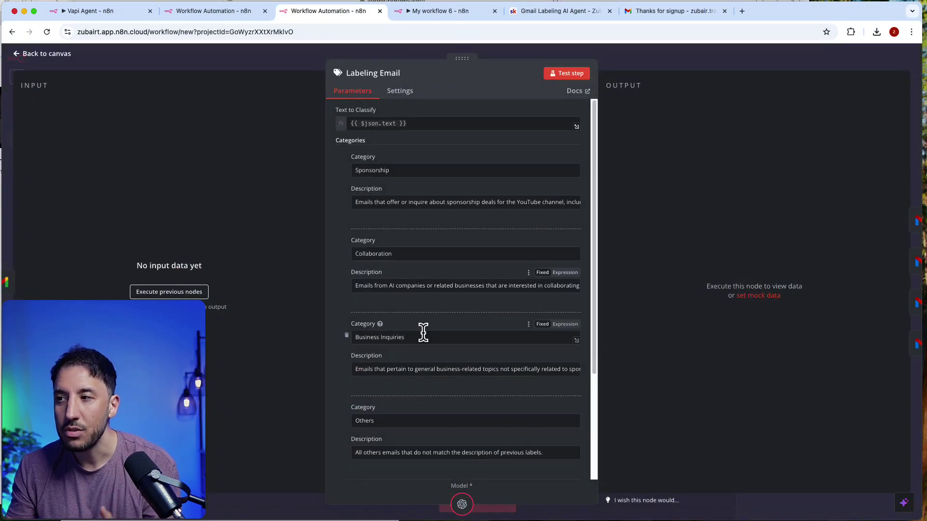
{"action": "scroll", "coordinate": [422, 329], "scroll_direction": "down", "scroll_amount": 3}
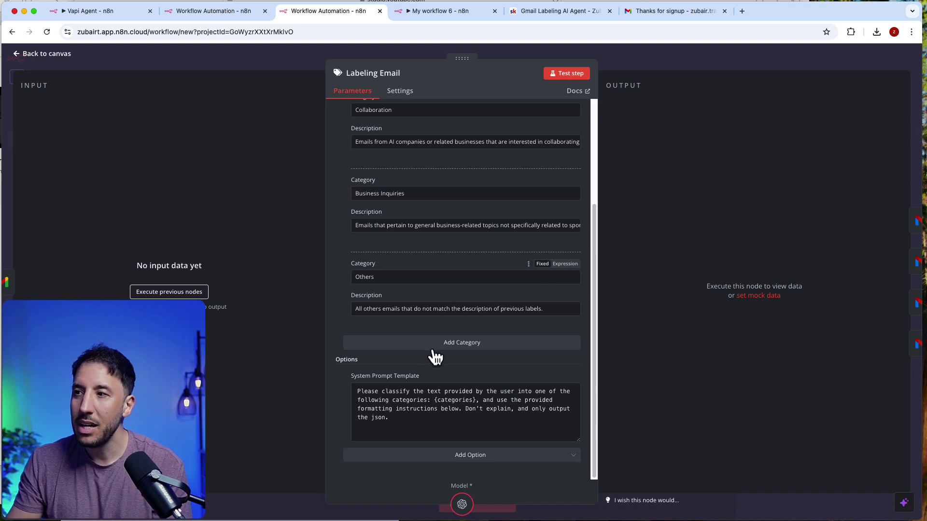
{"action": "scroll", "coordinate": [425, 300], "scroll_direction": "up", "scroll_amount": 3}
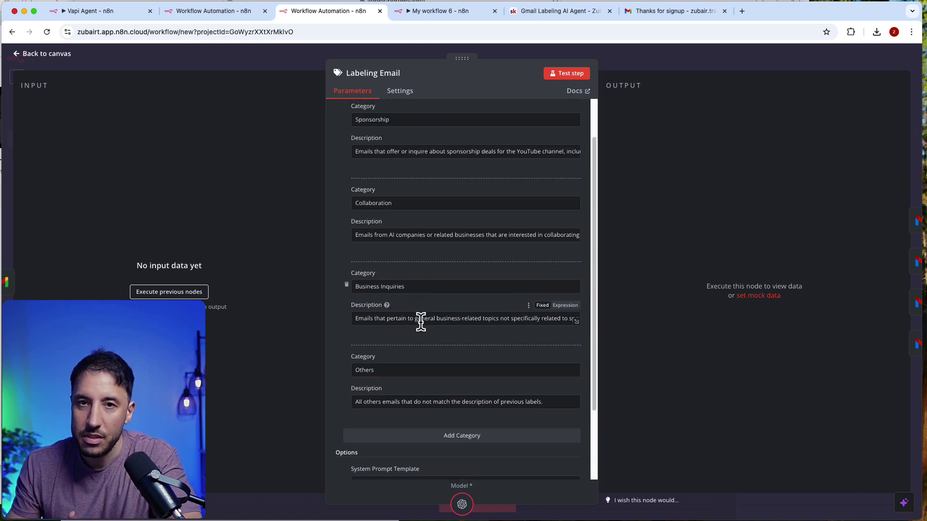
{"action": "scroll", "coordinate": [421, 321], "scroll_direction": "down", "scroll_amount": 3}
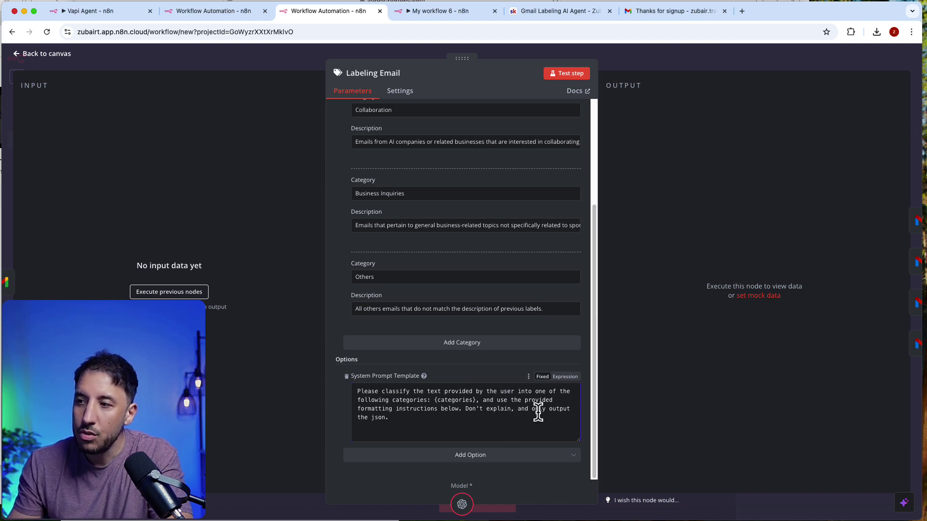
{"action": "double_click", "coordinate": [451, 401]}
{"action": "left_click", "coordinate": [509, 405]}
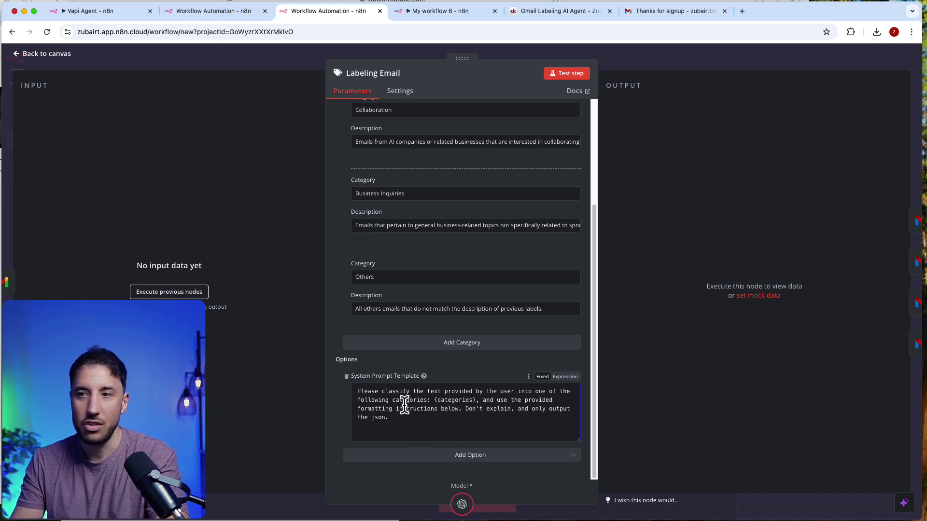
{"action": "key", "text": "super+a"}
{"action": "left_click", "coordinate": [652, 68]}
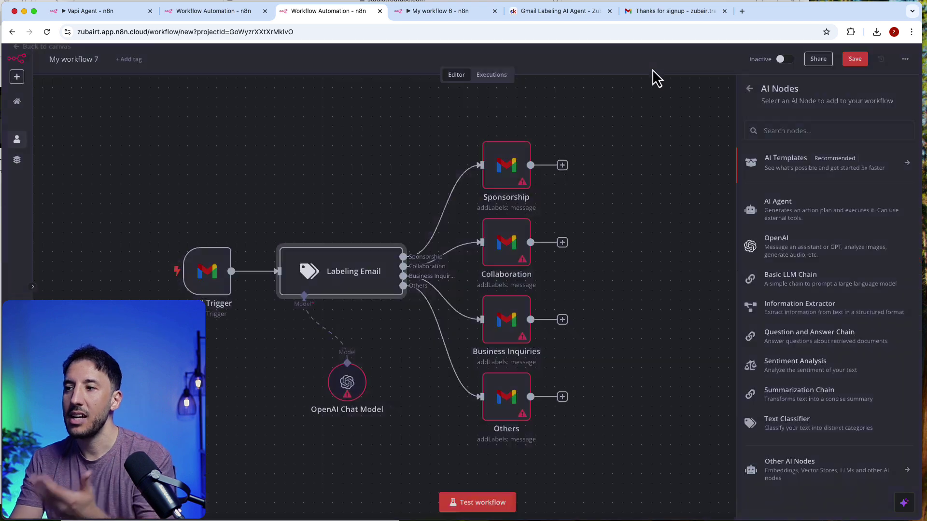
{"action": "double_click", "coordinate": [345, 284]}
{"action": "left_click", "coordinate": [694, 58]}
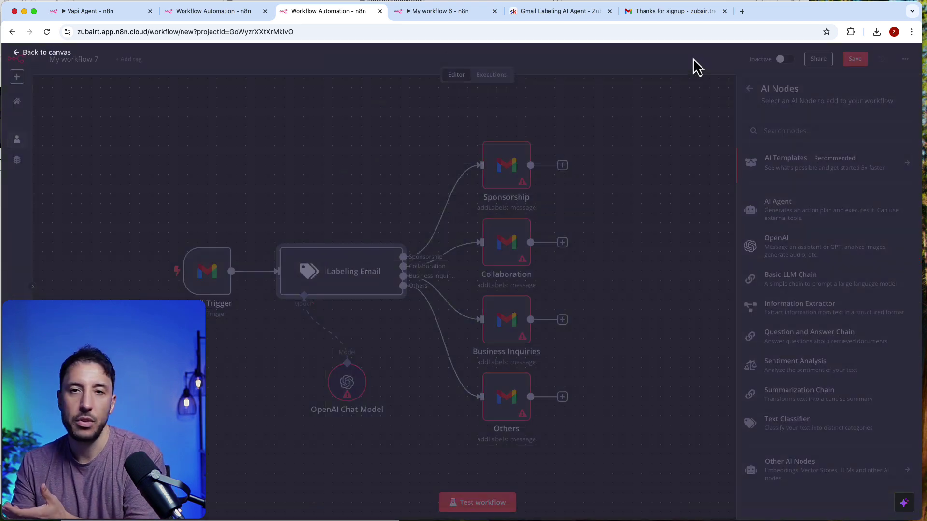
{"action": "mouse_move", "coordinate": [305, 271]}
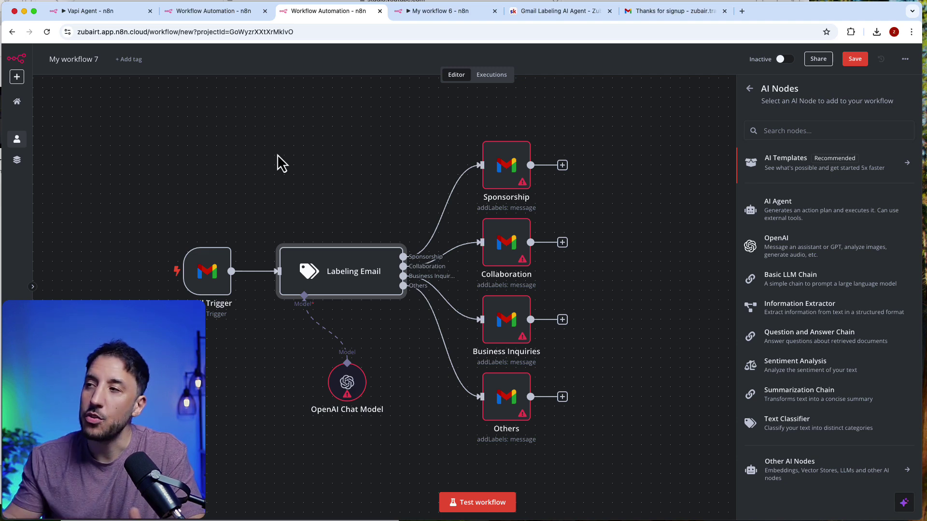
Step: Go from the Gmail lesson page to the AI Workshop community feed and scroll through it
{"action": "left_click", "coordinate": [542, 14]}
{"action": "left_click", "coordinate": [249, 168]}
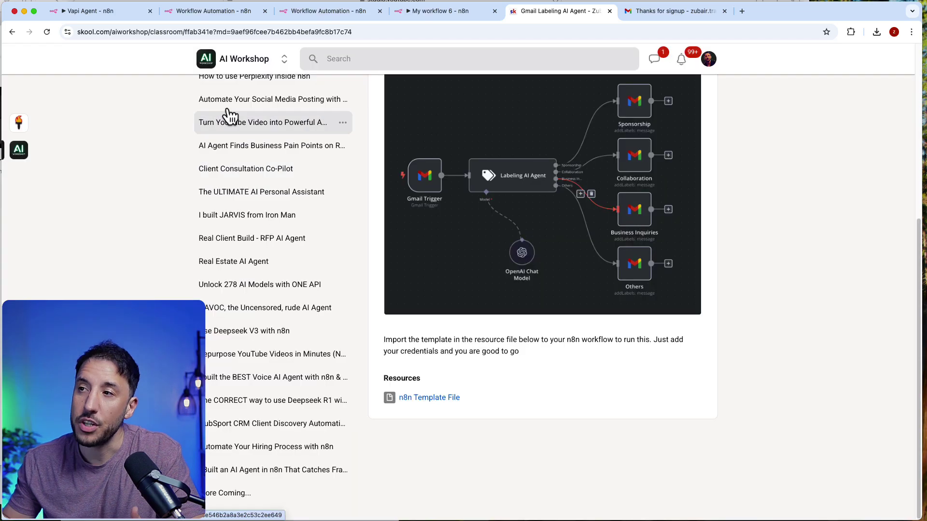
{"action": "left_click", "coordinate": [234, 70]}
{"action": "scroll", "coordinate": [439, 372], "scroll_direction": "down", "scroll_amount": 7}
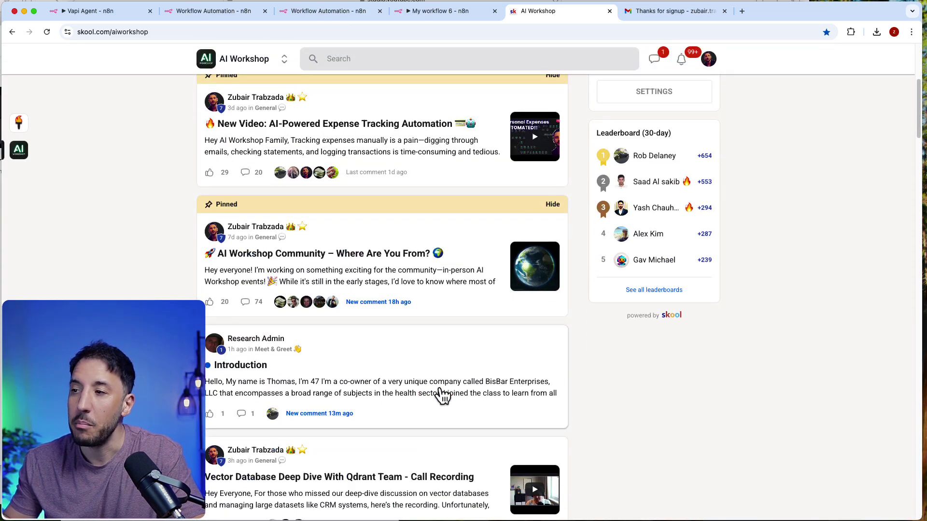
{"action": "scroll", "coordinate": [442, 395], "scroll_direction": "down", "scroll_amount": 10}
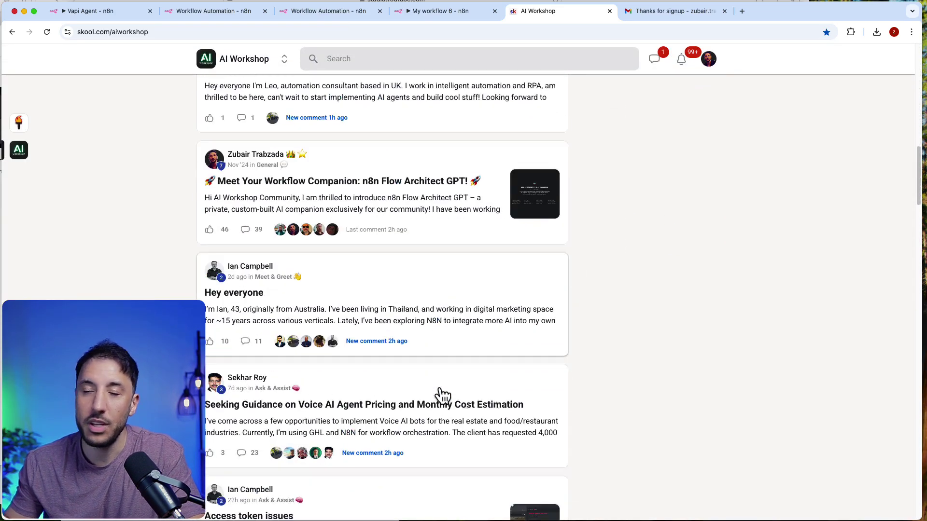
{"action": "scroll", "coordinate": [440, 395], "scroll_direction": "up", "scroll_amount": 15}
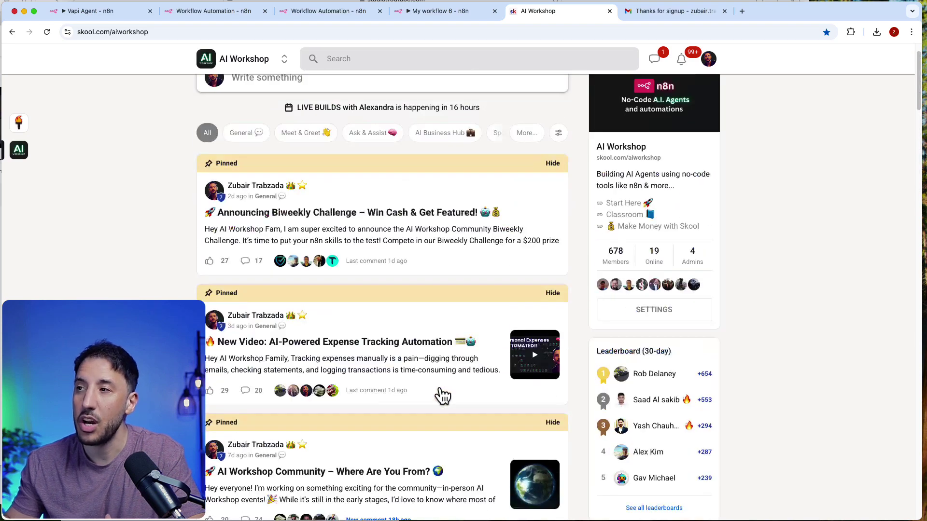
Step: Browse the Deep Dive Topics with n8n course, then return to the community feed
{"action": "left_click", "coordinate": [292, 86]}
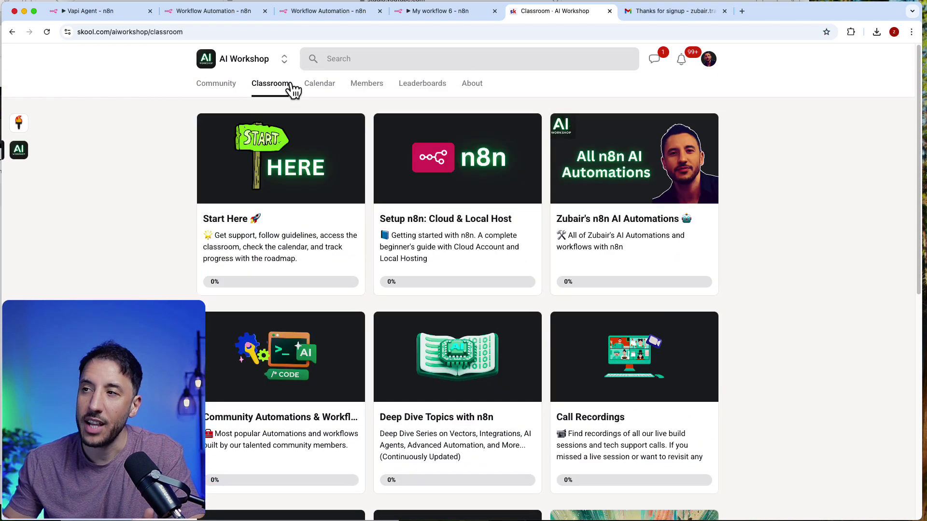
{"action": "left_click", "coordinate": [471, 398]}
{"action": "scroll", "coordinate": [290, 375], "scroll_direction": "down", "scroll_amount": 1}
{"action": "scroll", "coordinate": [289, 376], "scroll_direction": "down", "scroll_amount": 7}
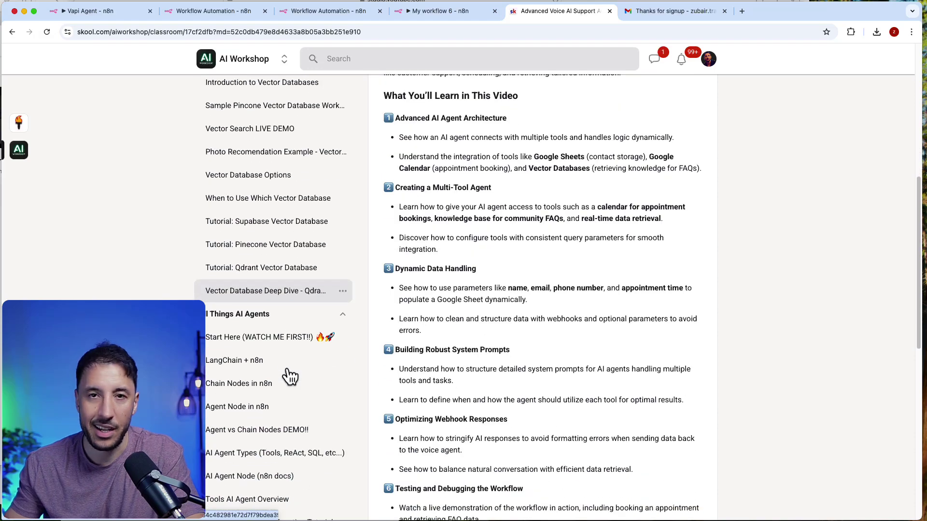
{"action": "scroll", "coordinate": [285, 394], "scroll_direction": "down", "scroll_amount": 4}
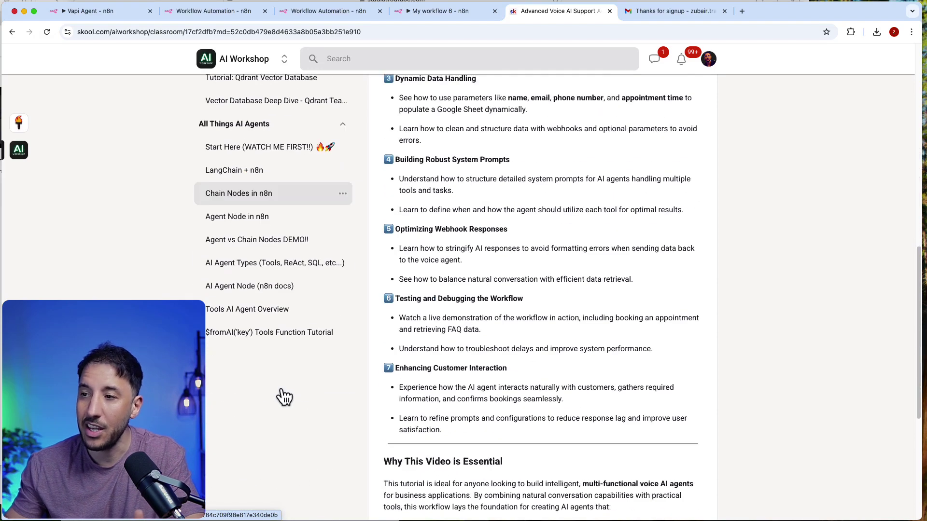
{"action": "scroll", "coordinate": [284, 395], "scroll_direction": "up", "scroll_amount": 11}
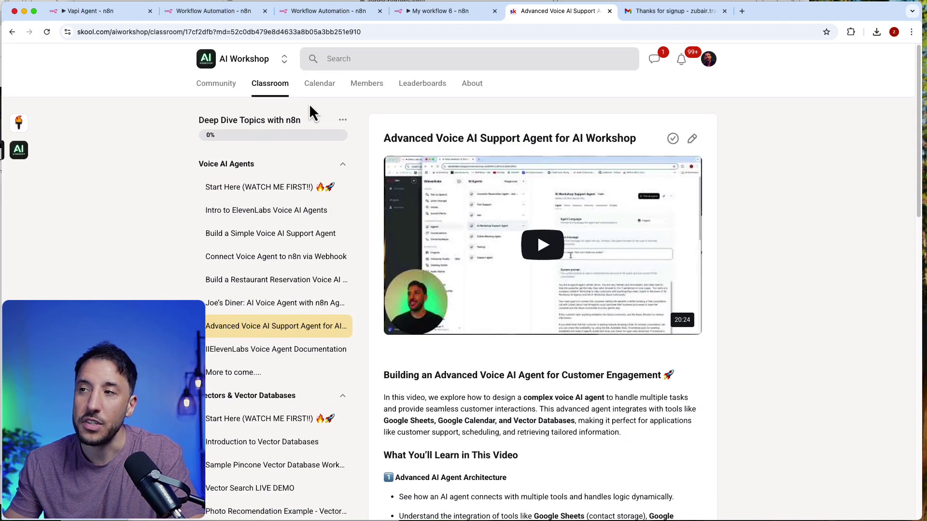
{"action": "left_click", "coordinate": [227, 84]}
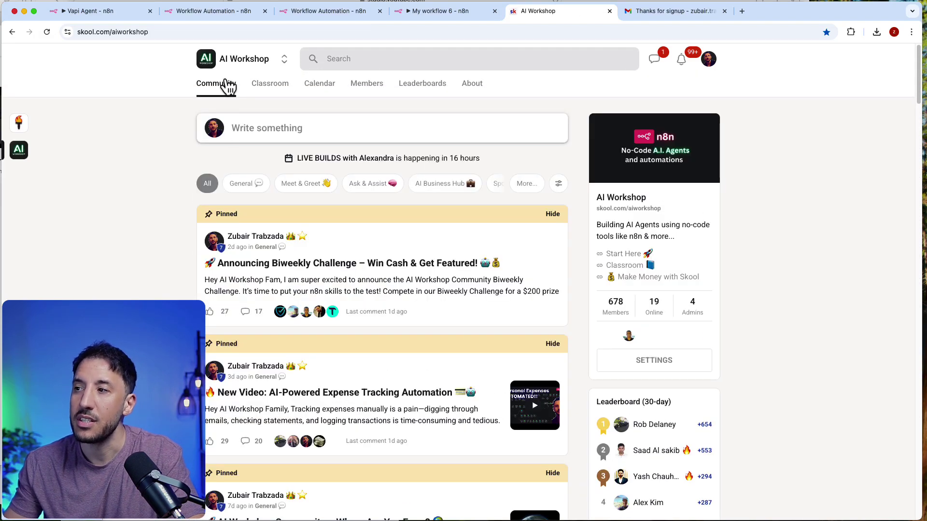
Step: Look through the Keyword Research and RFP Process lessons in the community automations course, then return to the feed
{"action": "left_click", "coordinate": [286, 89]}
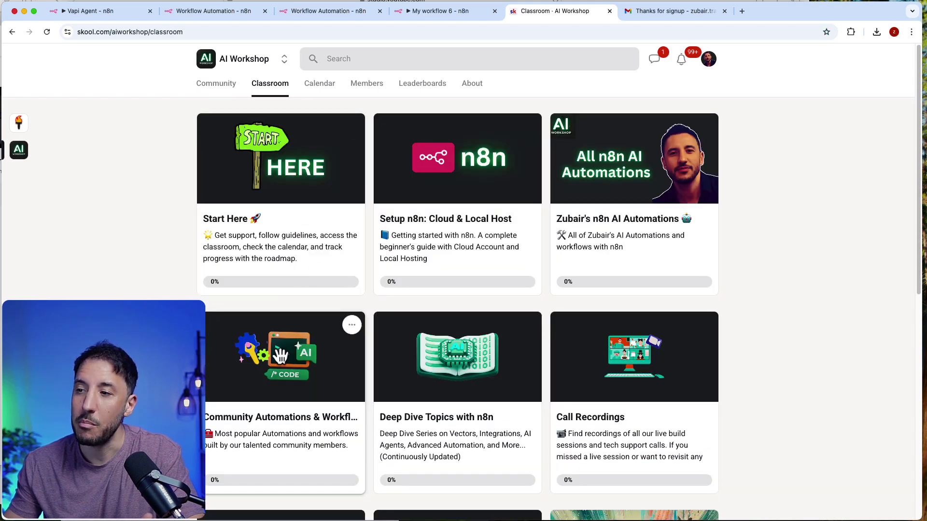
{"action": "left_click", "coordinate": [280, 352]}
{"action": "left_click", "coordinate": [275, 193]}
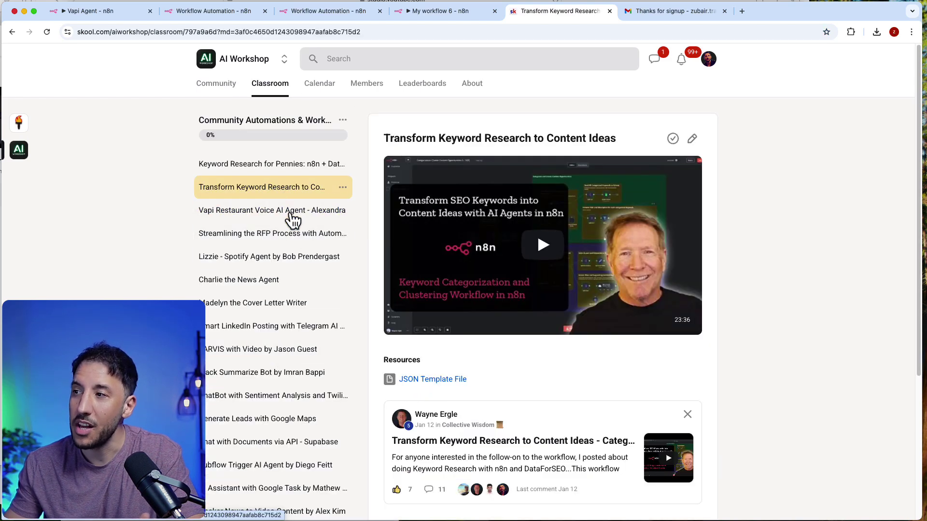
{"action": "left_click", "coordinate": [253, 237]}
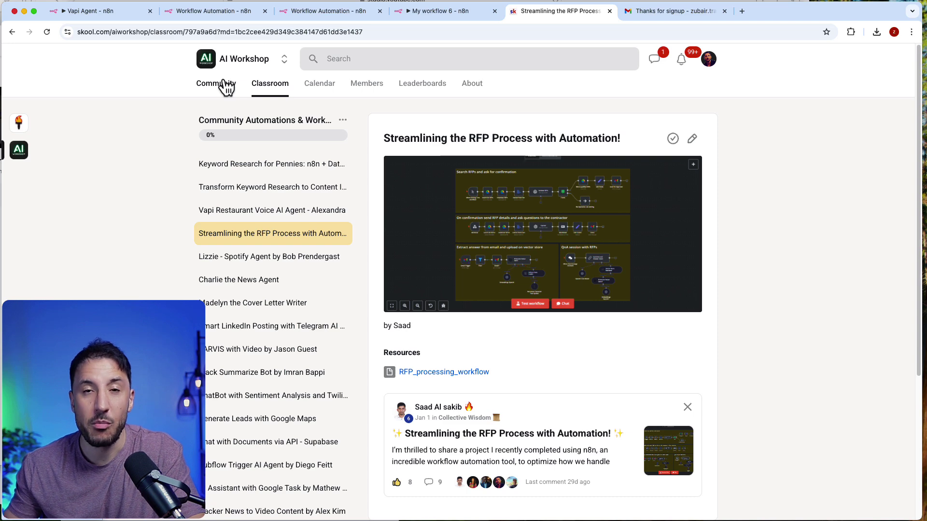
{"action": "left_click", "coordinate": [225, 87]}
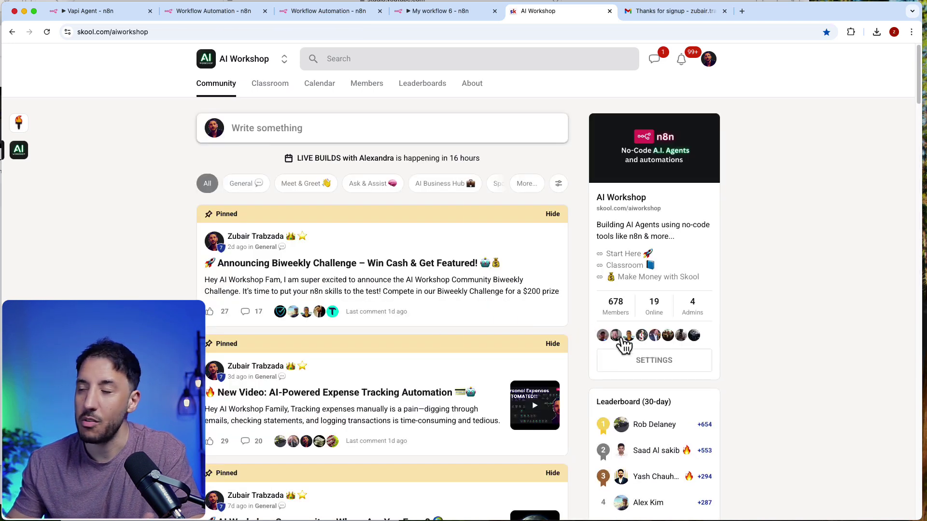
{"action": "mouse_move", "coordinate": [626, 331]}
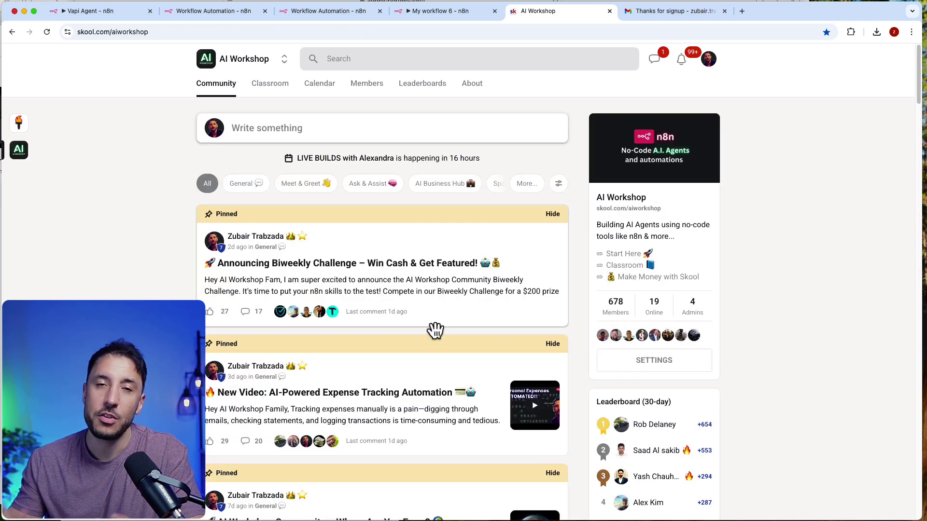